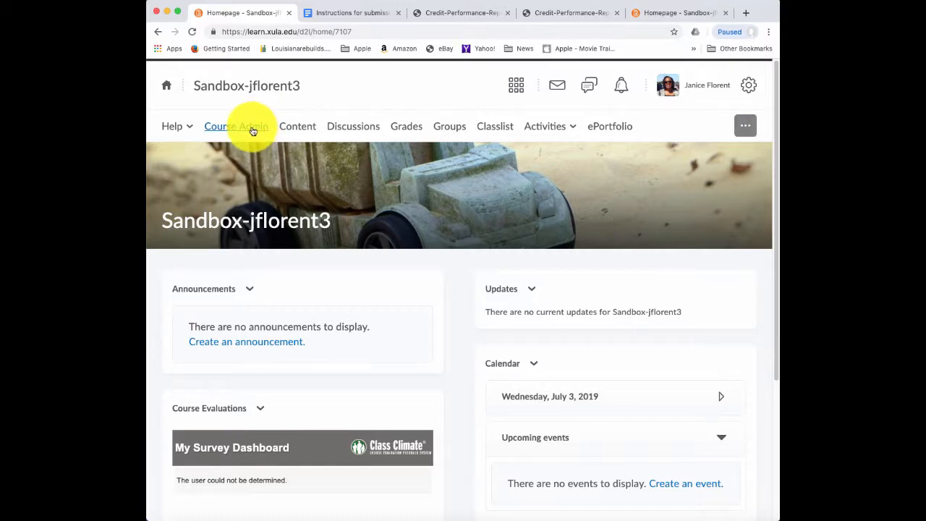
Step: Upload the Credit-Performance-Report PDF as a topic in the course content's Concert Reports module
{"action": "left_click", "coordinate": [292, 128]}
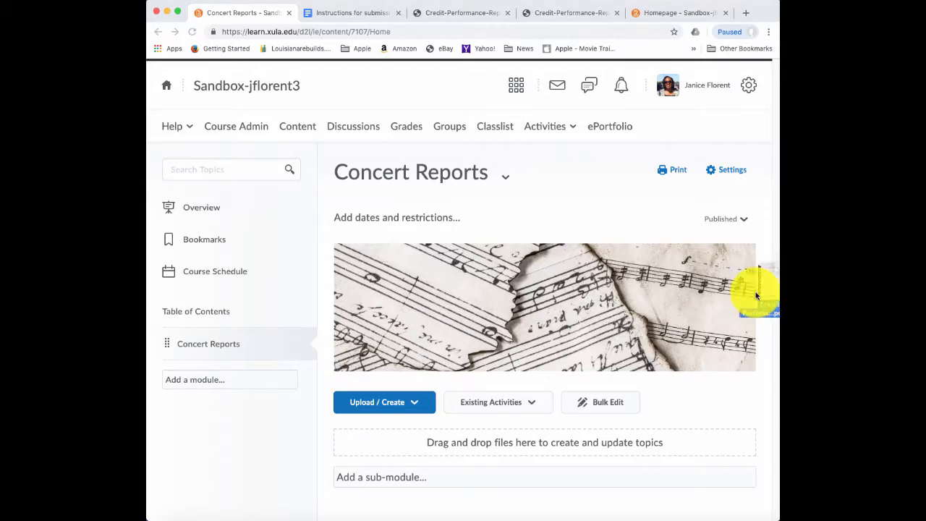
{"action": "left_click_drag", "start_coordinate": [758, 293], "coordinate": [627, 434]}
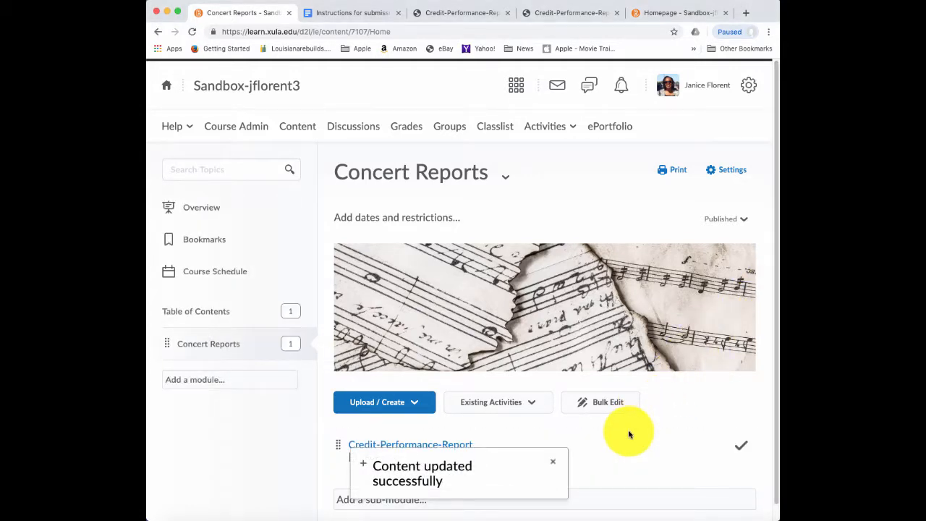
Step: Bulk edit the module to give the Credit-Performance-Report topic the description "This file contains the assignment instructions."
{"action": "left_click", "coordinate": [605, 399]}
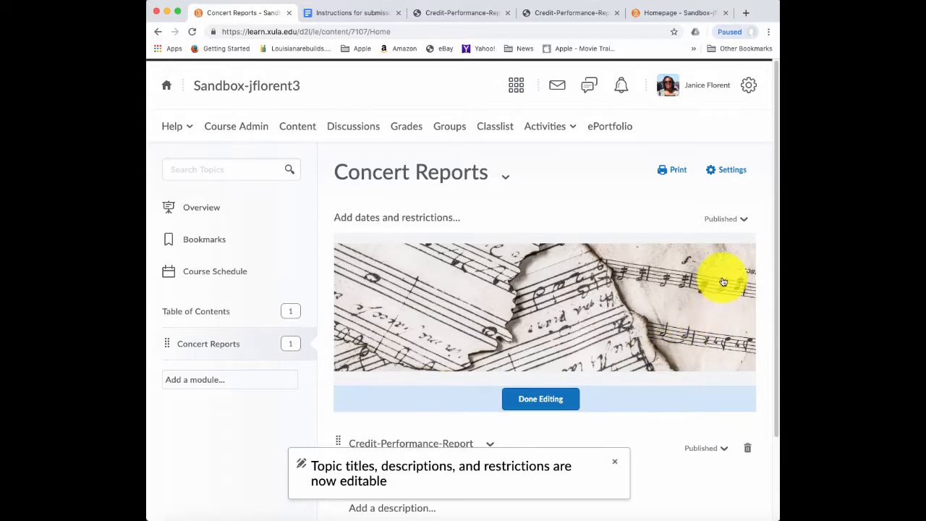
{"action": "scroll", "coordinate": [769, 243], "scroll_direction": "down", "scroll_amount": 3}
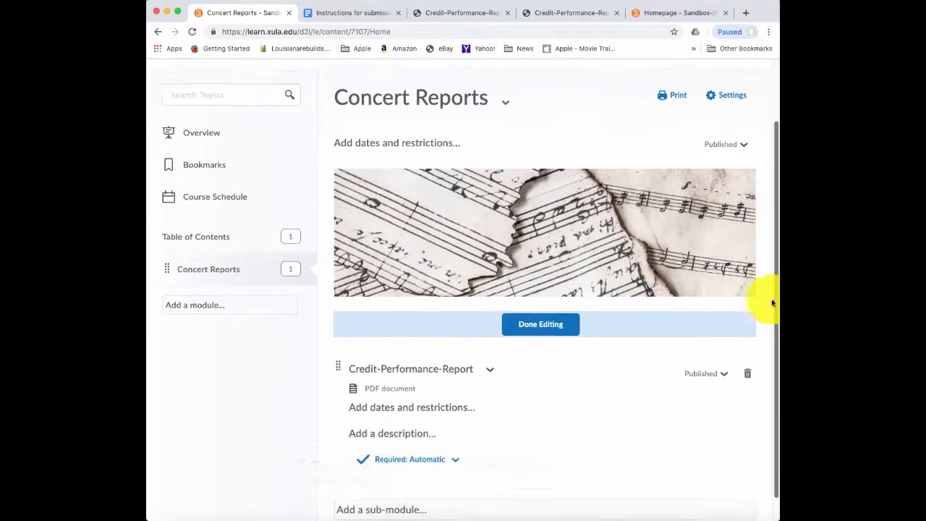
{"action": "left_click", "coordinate": [399, 409]}
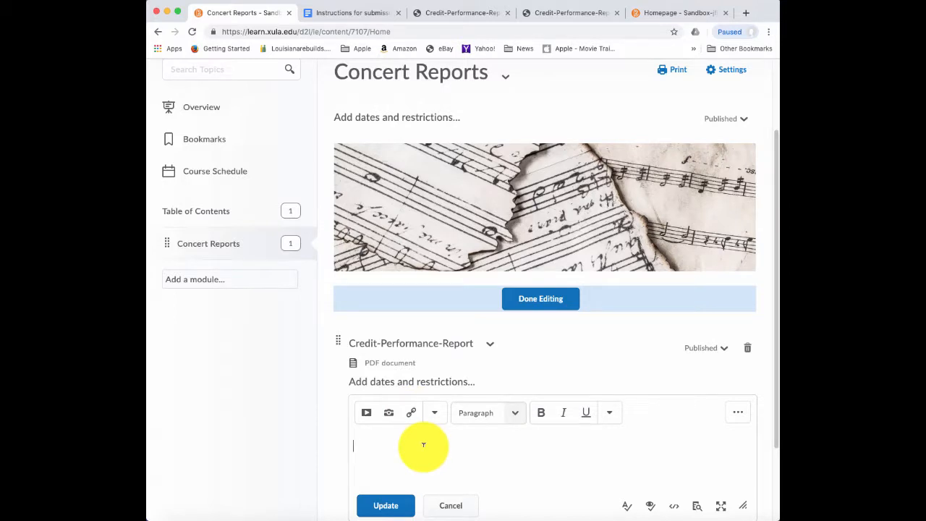
{"action": "type", "text": "This file contains the assignment instructions."}
{"action": "left_click", "coordinate": [389, 505]}
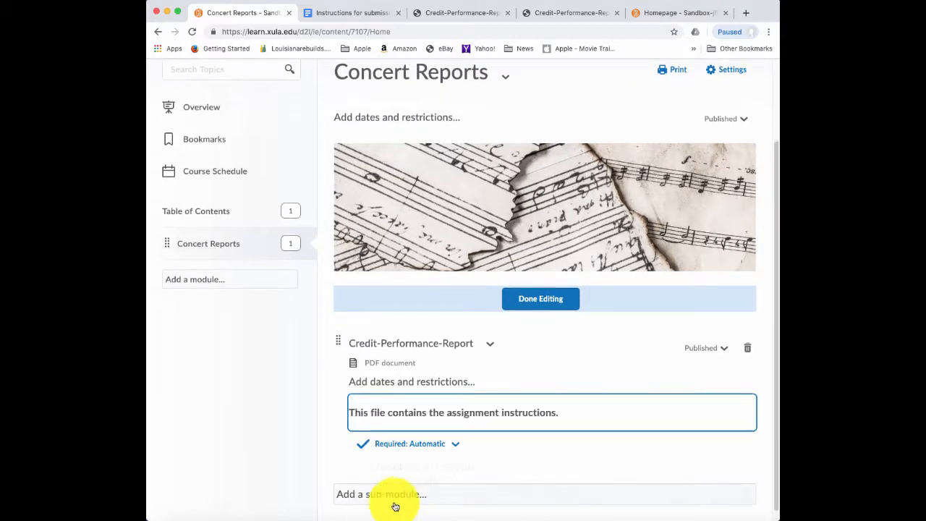
{"action": "left_click", "coordinate": [550, 304]}
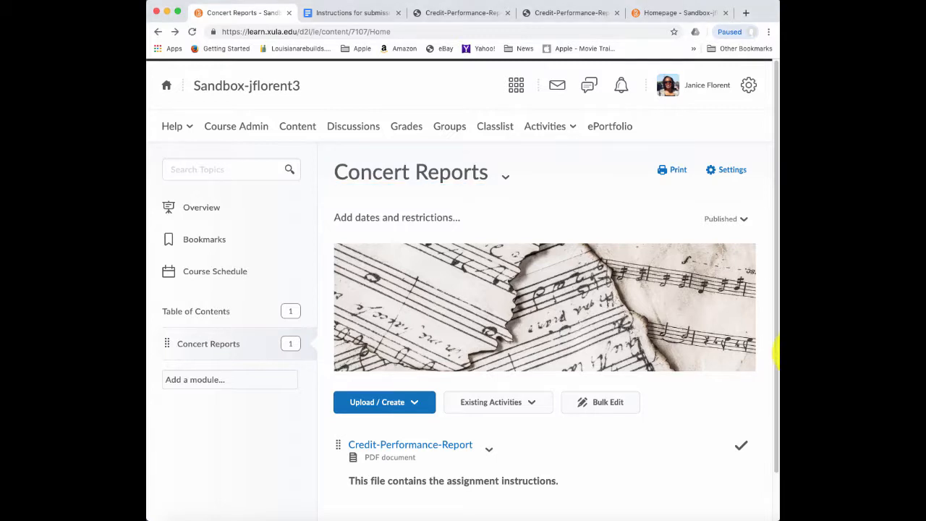
Step: Create a new assignment named "INSTRUMENTAL - EITHER SINGLE OR ENSEMBLE"
{"action": "left_click", "coordinate": [541, 130]}
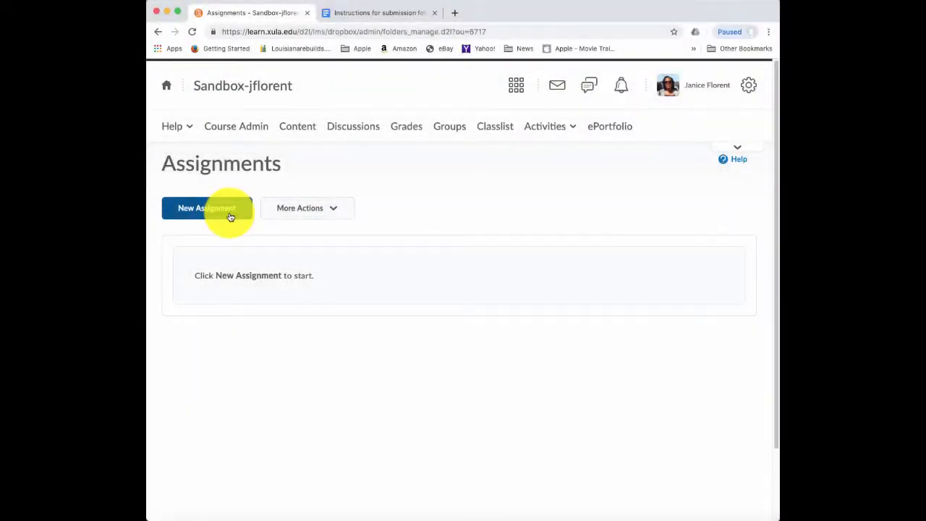
{"action": "left_click", "coordinate": [231, 217]}
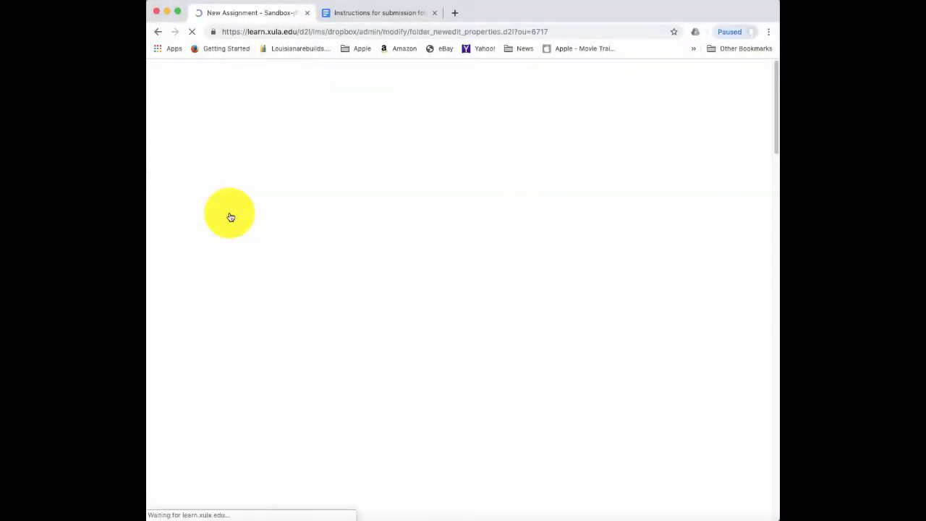
{"action": "left_click", "coordinate": [277, 277]}
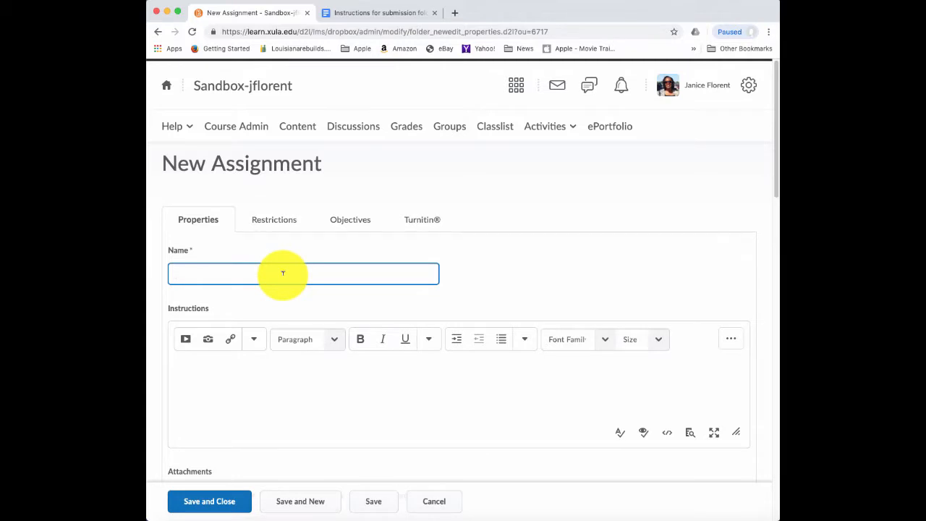
{"action": "type", "text": "INSTRUMENTAL - EITHER SINGLE OR ENSEMBLE"}
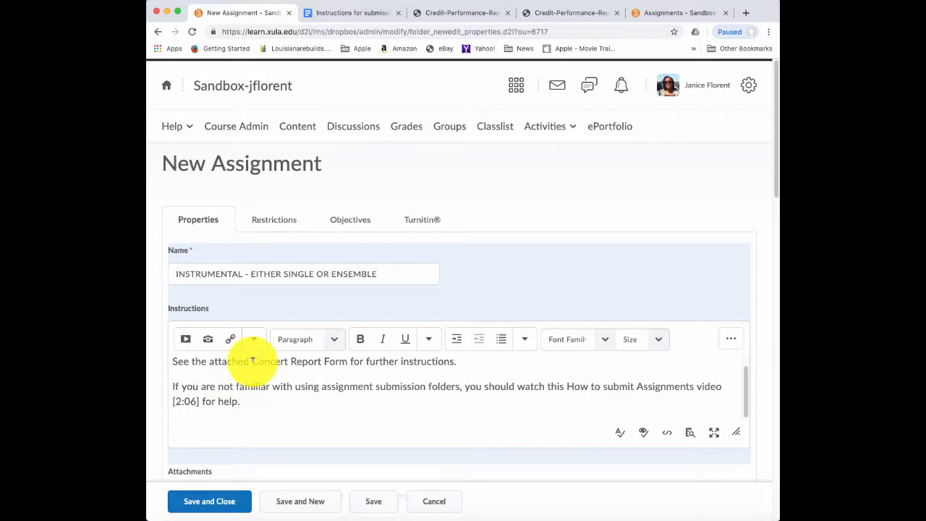
Step: Link the words "Concert Report Form" in the assignment instructions to the course file Credit-Performance-Report.pdf
{"action": "left_click_drag", "start_coordinate": [252, 361], "coordinate": [334, 373]}
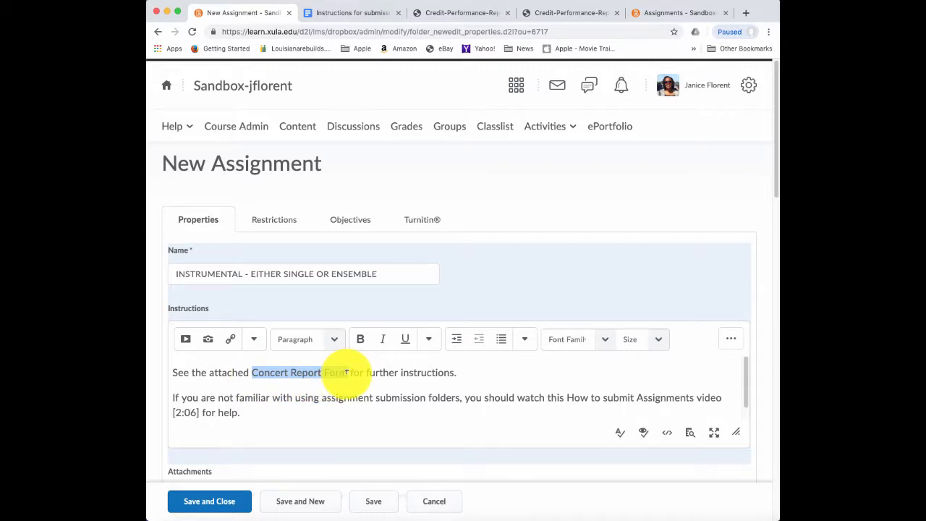
{"action": "left_click", "coordinate": [230, 343]}
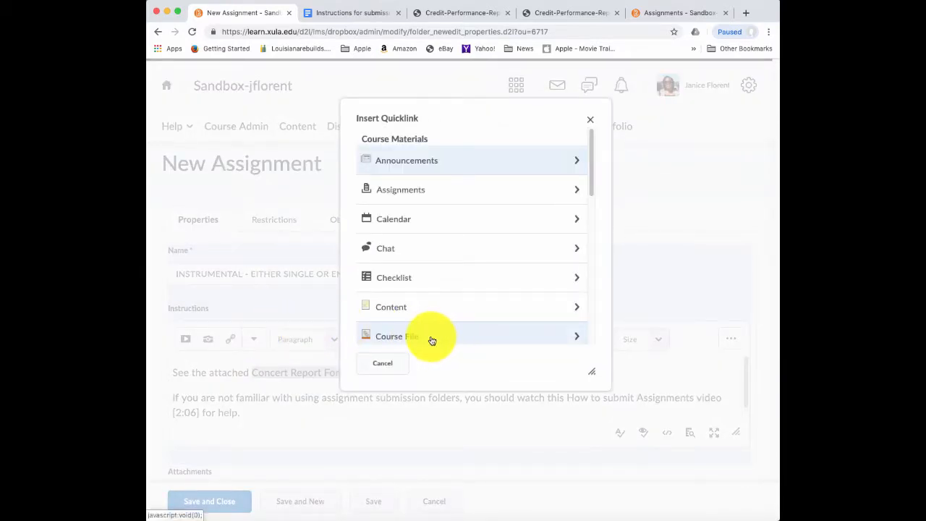
{"action": "left_click", "coordinate": [423, 340]}
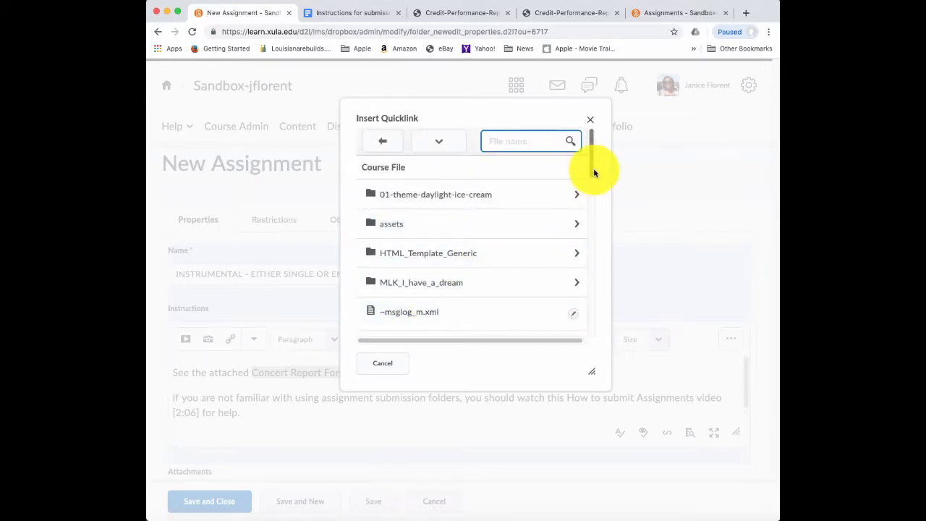
{"action": "left_click_drag", "start_coordinate": [595, 166], "coordinate": [593, 212]}
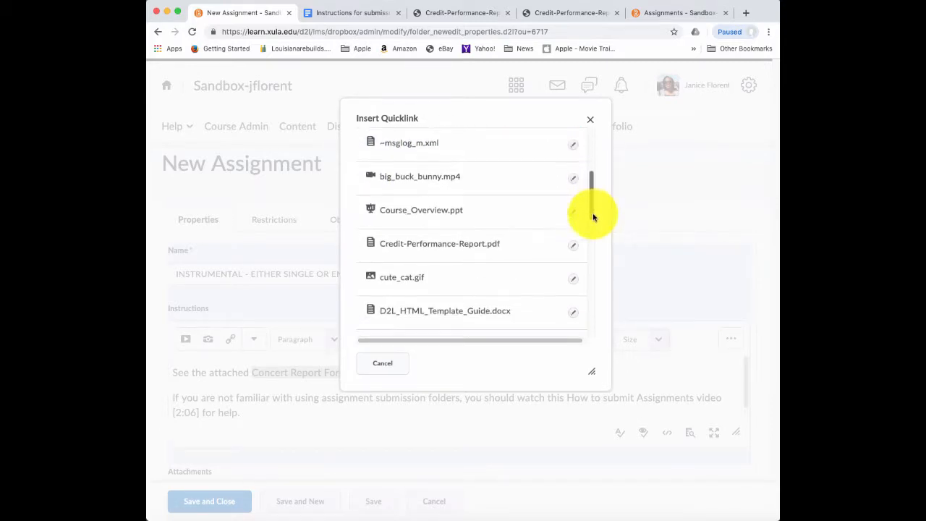
{"action": "left_click", "coordinate": [438, 247]}
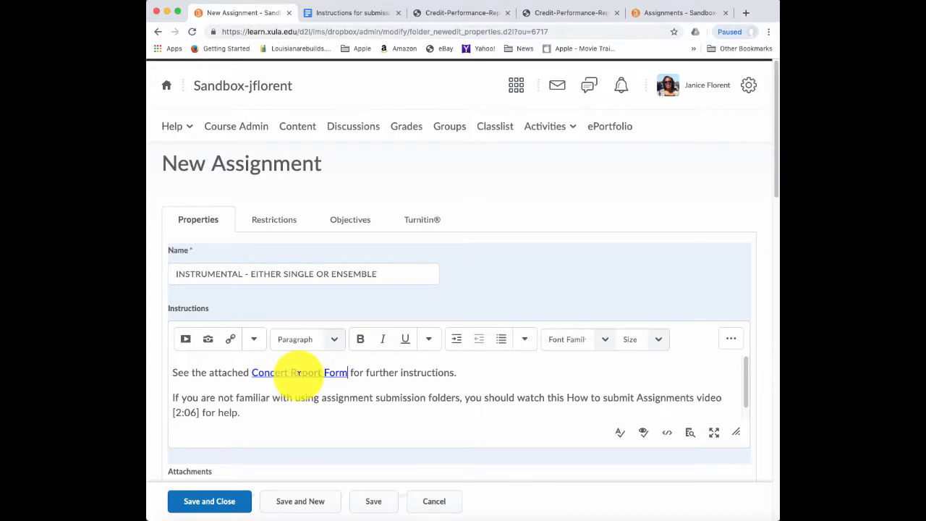
{"action": "left_click", "coordinate": [567, 397]}
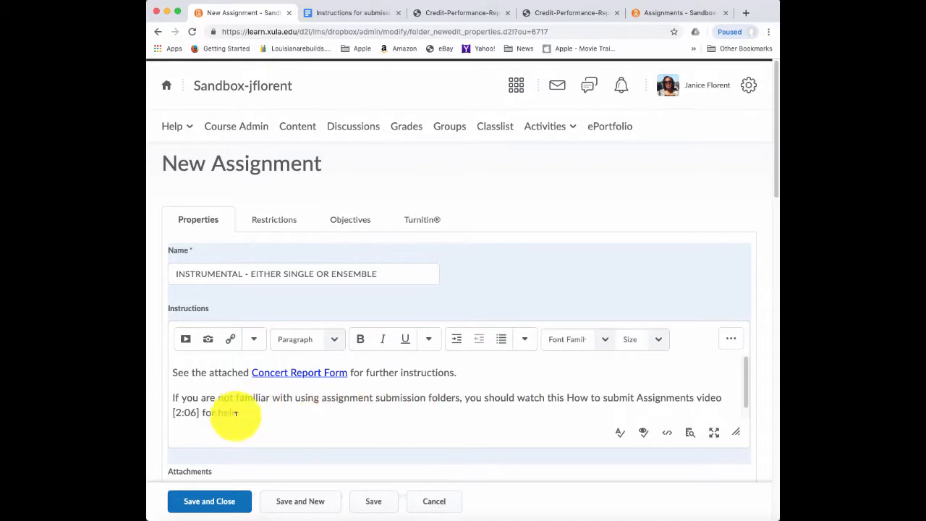
{"action": "left_click", "coordinate": [199, 412], "text": "shift"}
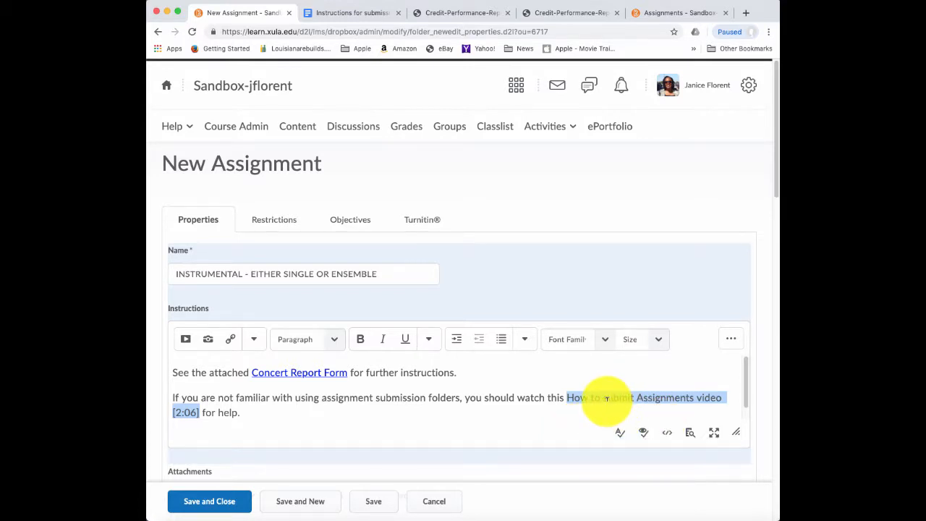
{"action": "left_click", "coordinate": [232, 341]}
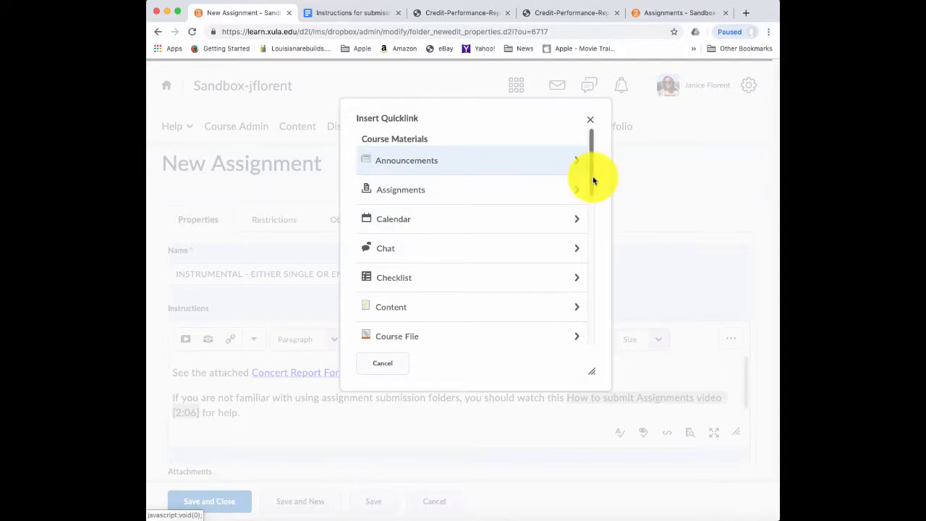
{"action": "left_click_drag", "start_coordinate": [593, 180], "coordinate": [593, 307]}
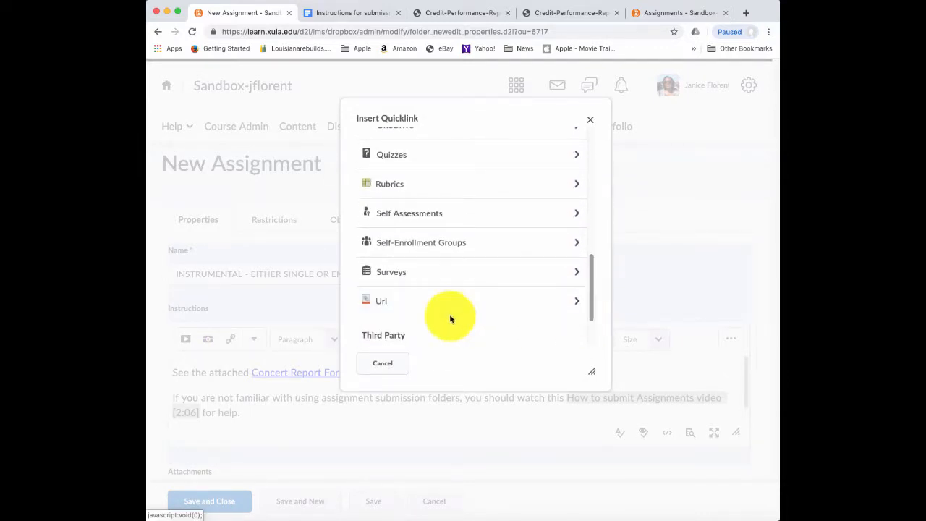
{"action": "left_click", "coordinate": [397, 304]}
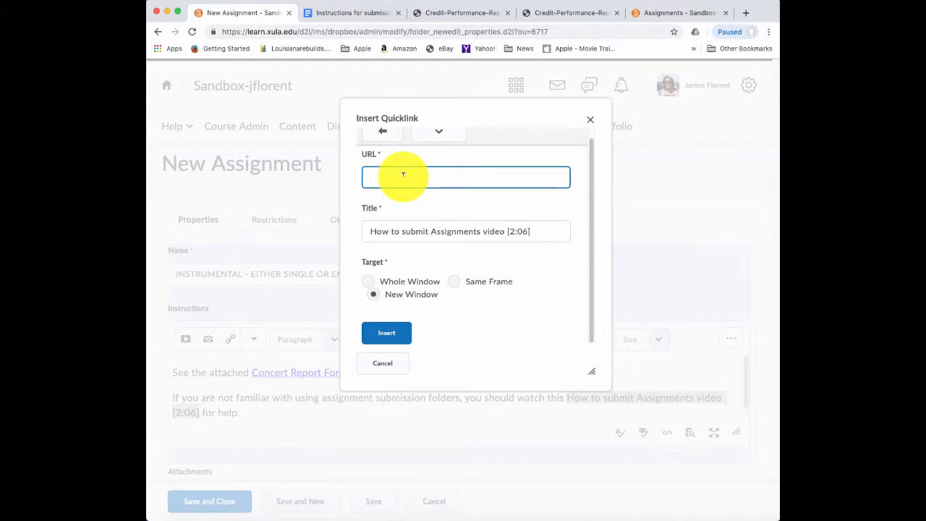
{"action": "type", "text": "https://youtu.be/CukqpBqC780"}
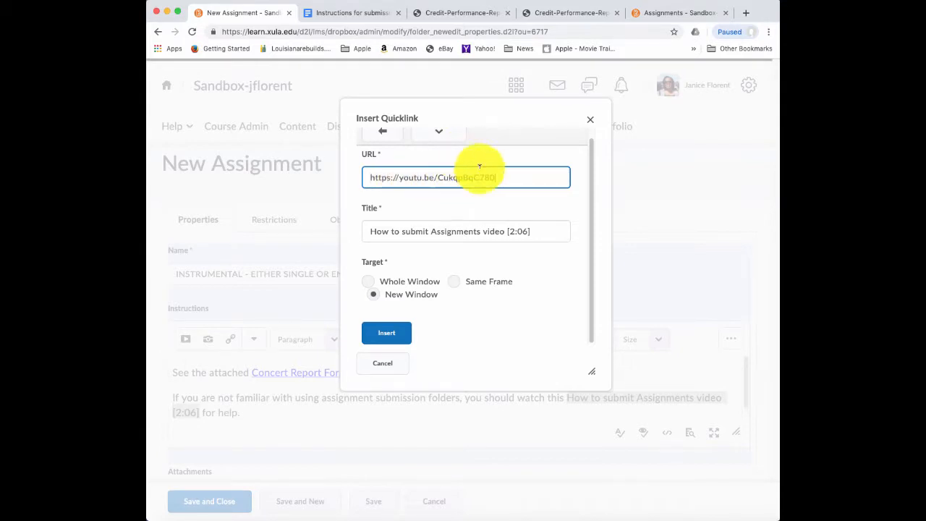
{"action": "left_click", "coordinate": [373, 295]}
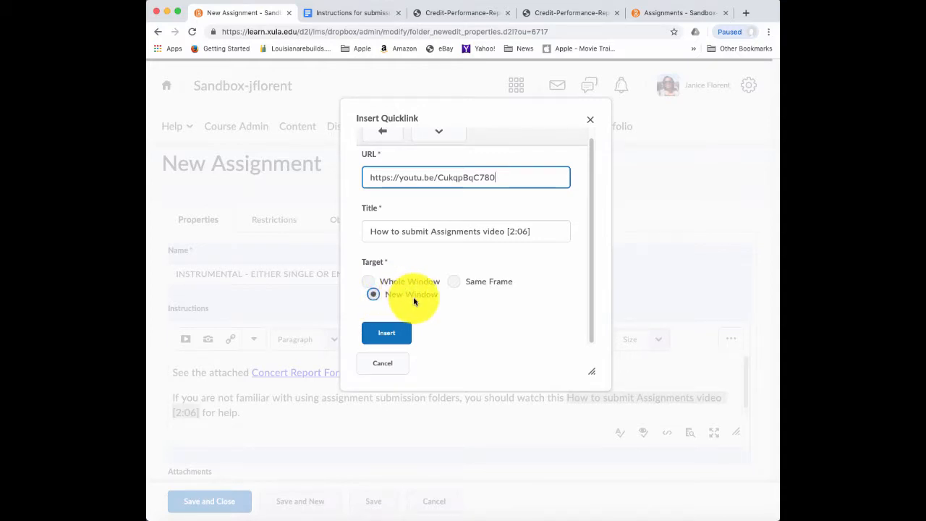
{"action": "left_click", "coordinate": [389, 333]}
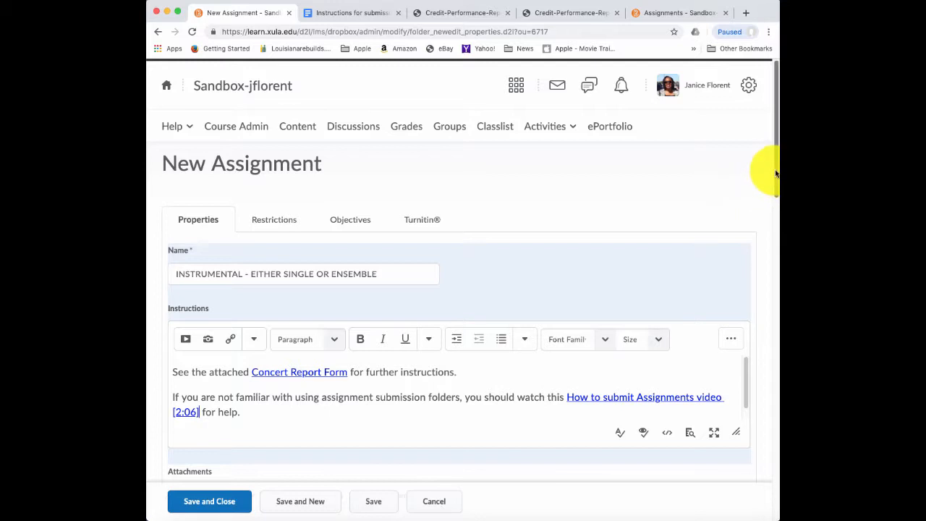
Step: Attach Credit-Performance-Report.pdf from the course offering files to the assignment
{"action": "left_click_drag", "start_coordinate": [776, 174], "coordinate": [769, 207]}
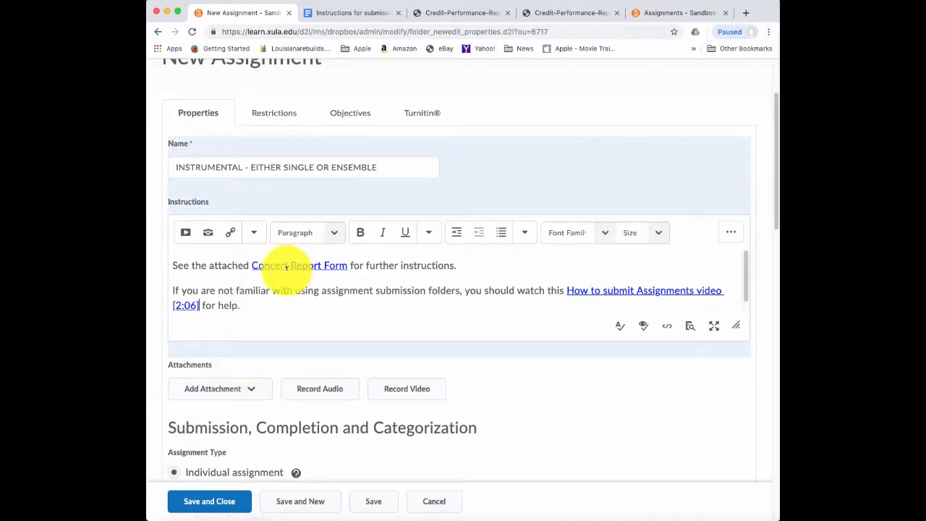
{"action": "left_click", "coordinate": [251, 392]}
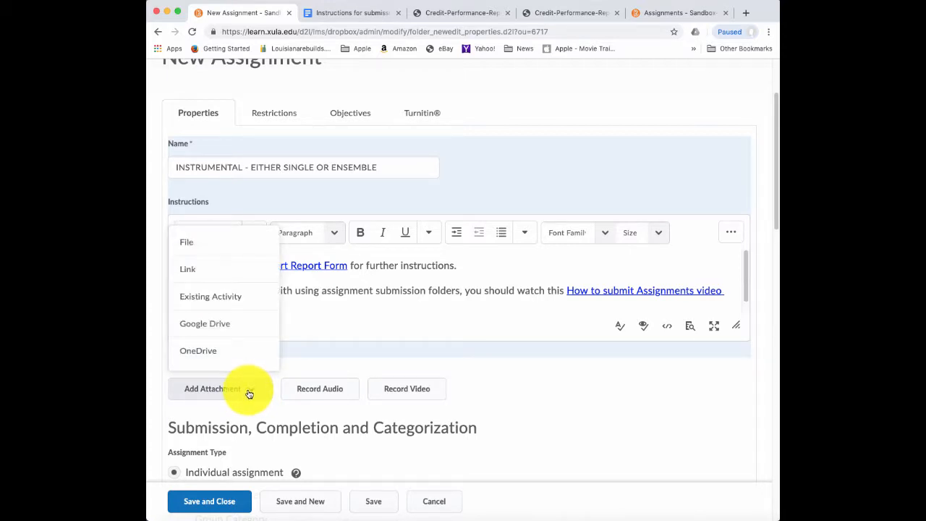
{"action": "left_click", "coordinate": [190, 243]}
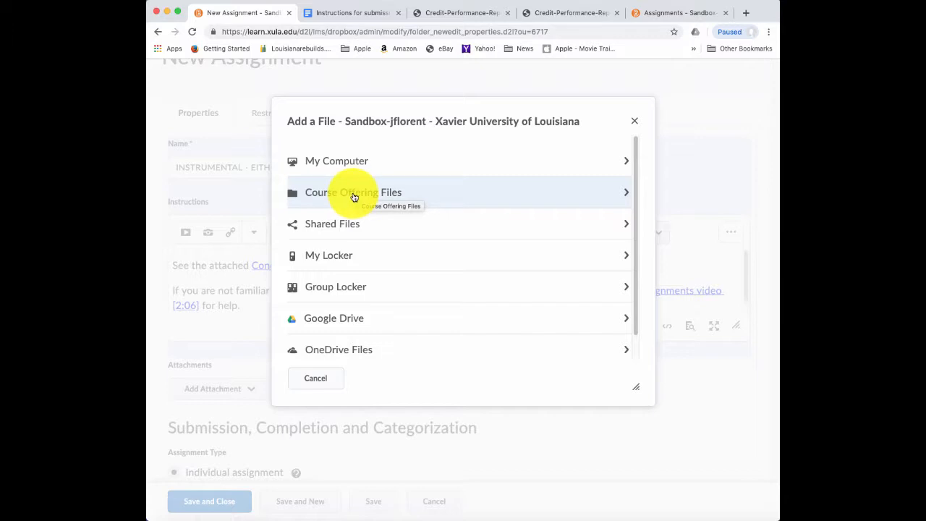
{"action": "left_click", "coordinate": [354, 197]}
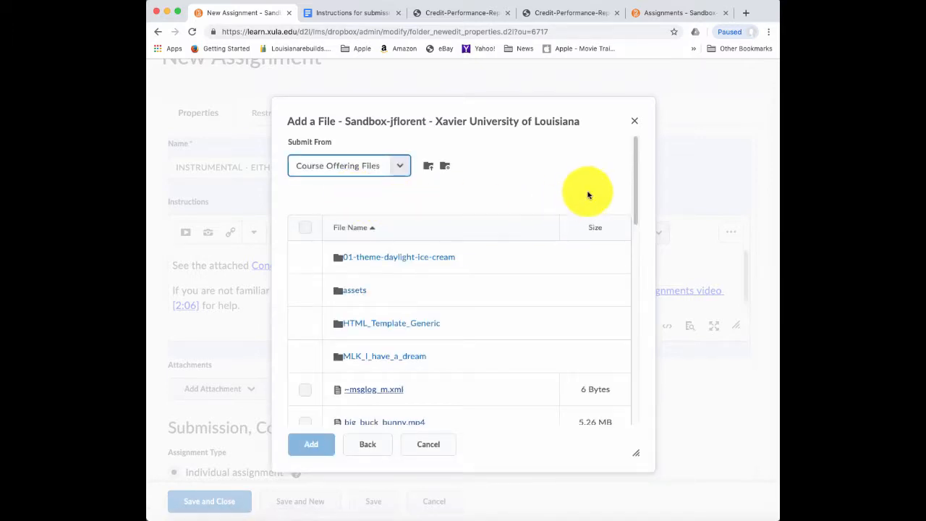
{"action": "left_click_drag", "start_coordinate": [633, 178], "coordinate": [634, 221]}
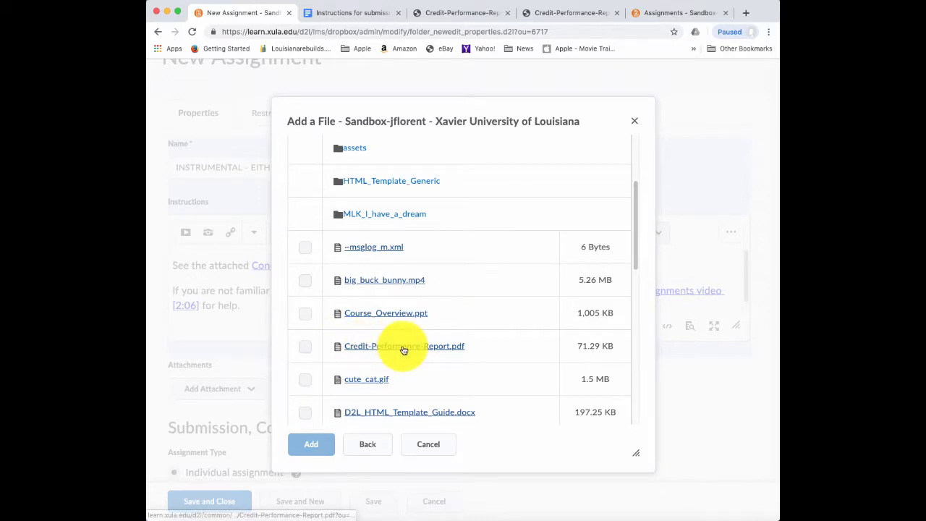
{"action": "left_click", "coordinate": [304, 347]}
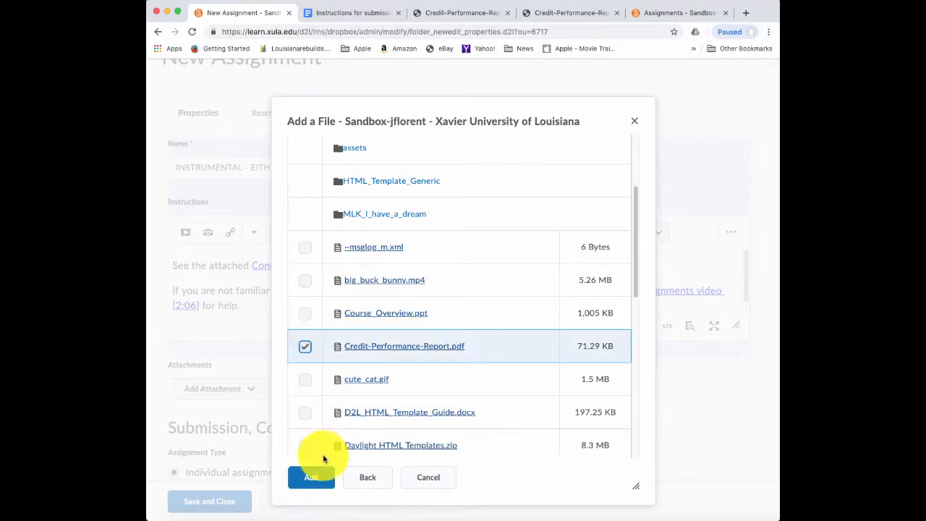
{"action": "left_click", "coordinate": [316, 481]}
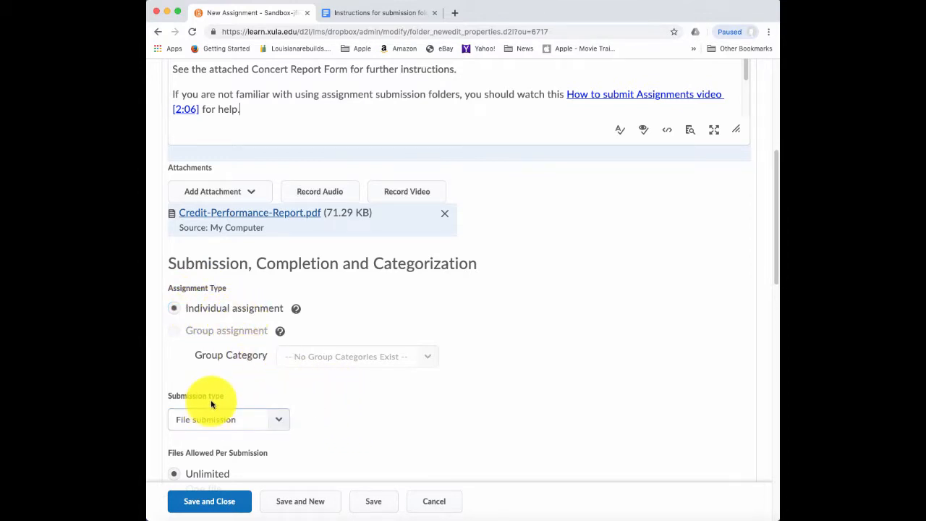
Step: Set the assignment to file submission with unlimited files per submission and all submissions kept
{"action": "left_click", "coordinate": [279, 423]}
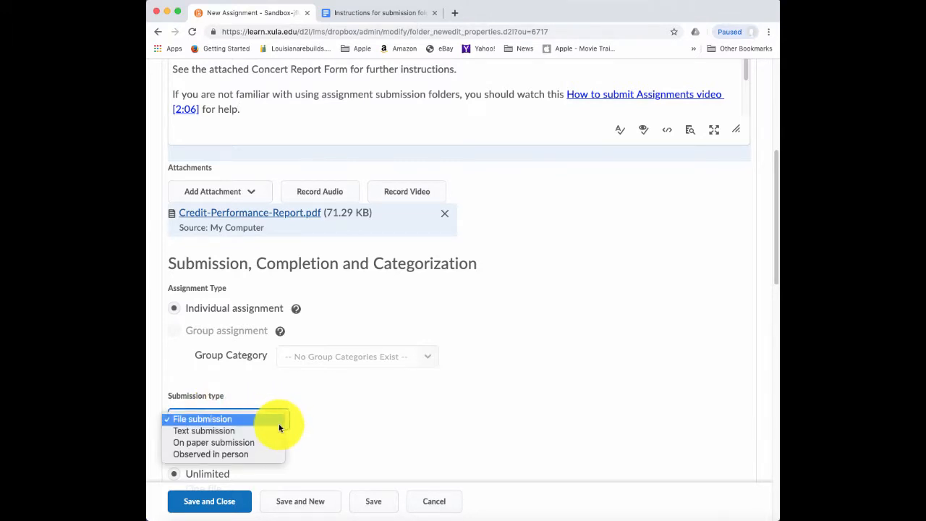
{"action": "left_click", "coordinate": [278, 421]}
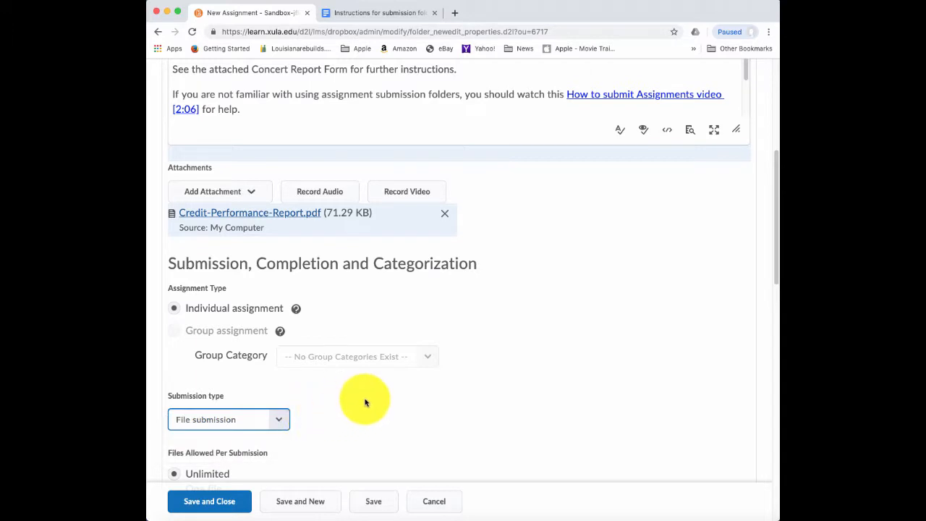
{"action": "left_click_drag", "start_coordinate": [776, 245], "coordinate": [775, 293]}
{"action": "left_click", "coordinate": [199, 301]}
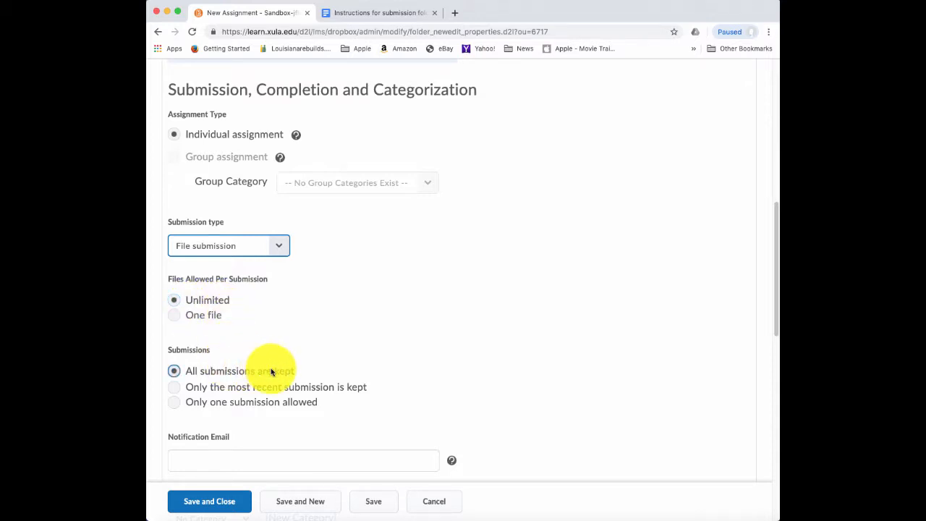
{"action": "left_click", "coordinate": [219, 371]}
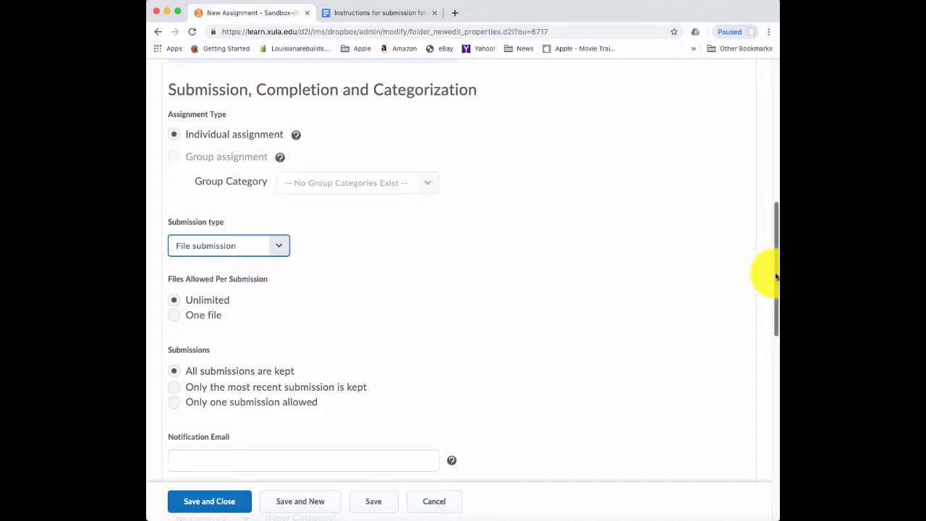
Step: Leave the assignment under No Category and set its score out of 20
{"action": "left_click_drag", "start_coordinate": [771, 275], "coordinate": [771, 334]}
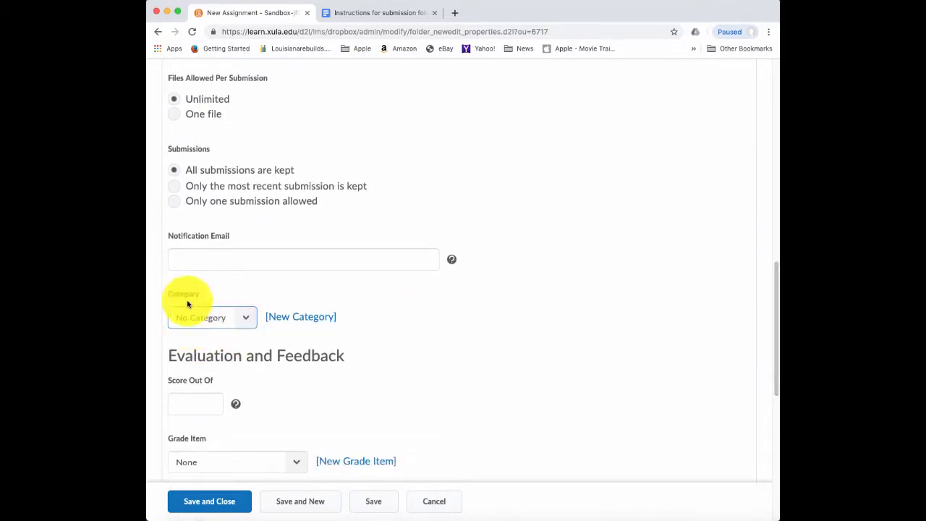
{"action": "left_click", "coordinate": [202, 318]}
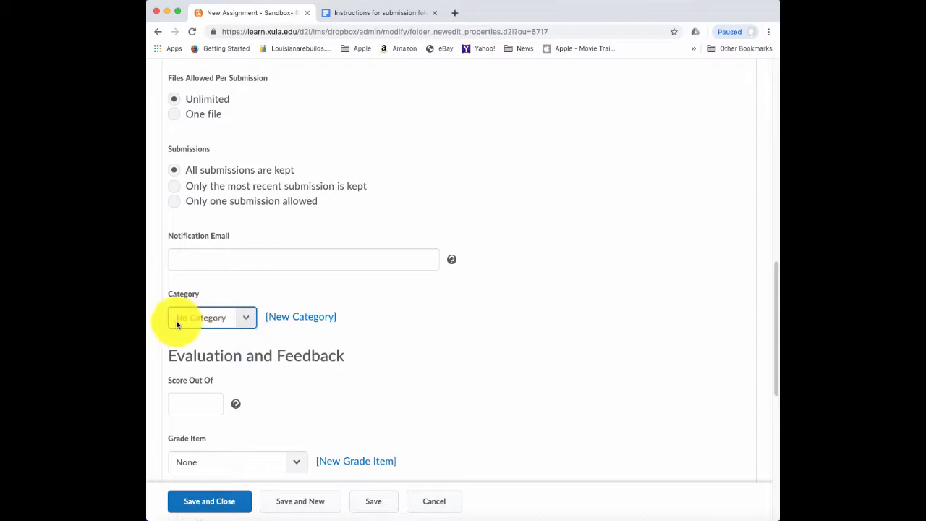
{"action": "left_click", "coordinate": [209, 404]}
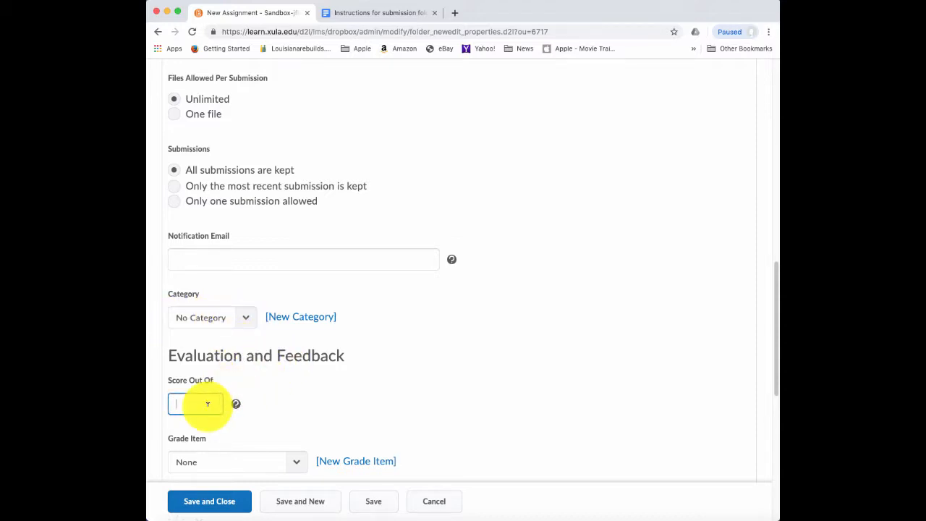
{"action": "type", "text": "20"}
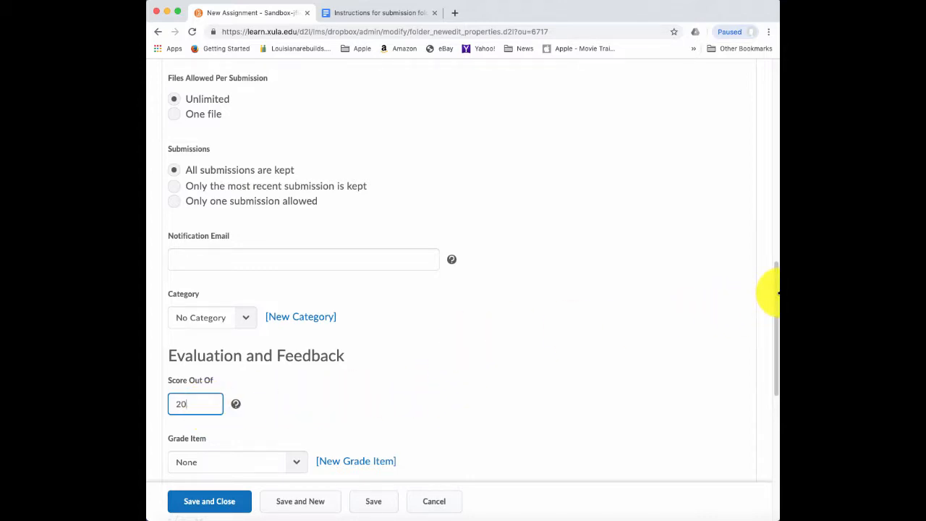
Step: Tie the assignment to the grade item Concerts - Instrumental
{"action": "left_click_drag", "start_coordinate": [777, 296], "coordinate": [764, 340]}
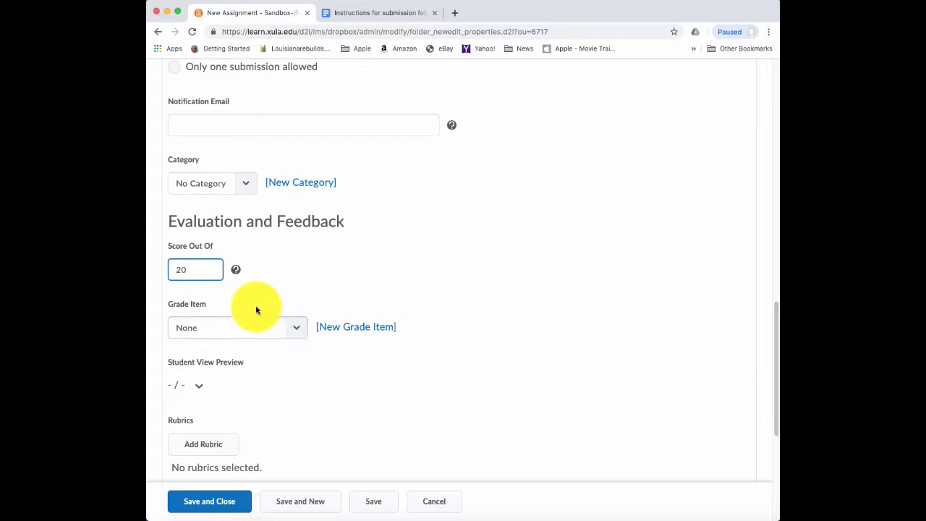
{"action": "left_click", "coordinate": [301, 333]}
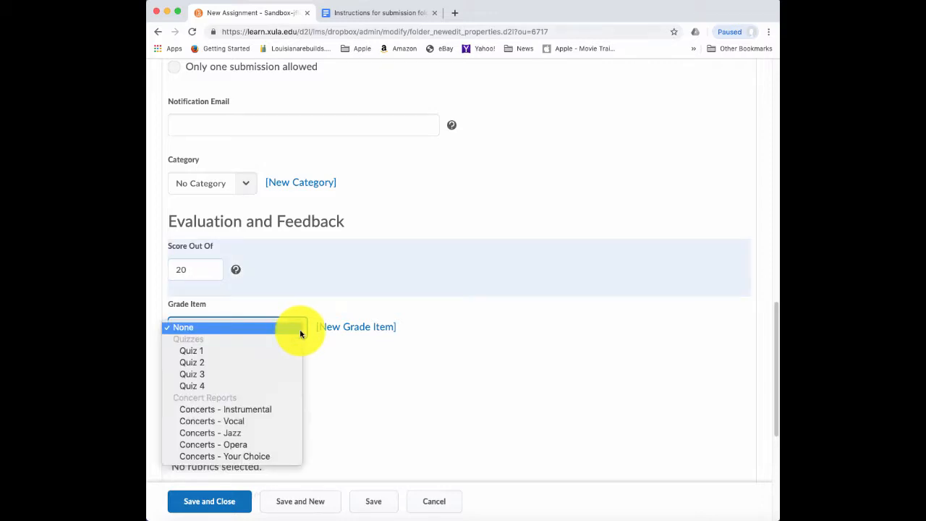
{"action": "left_click", "coordinate": [265, 413]}
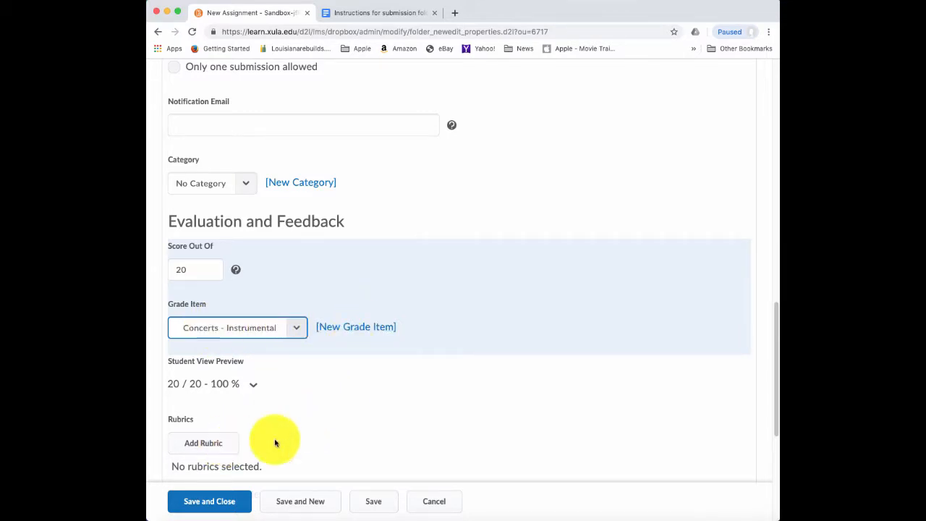
Step: Add the Concert Report Rubric to the assignment
{"action": "left_click_drag", "start_coordinate": [772, 394], "coordinate": [772, 431]}
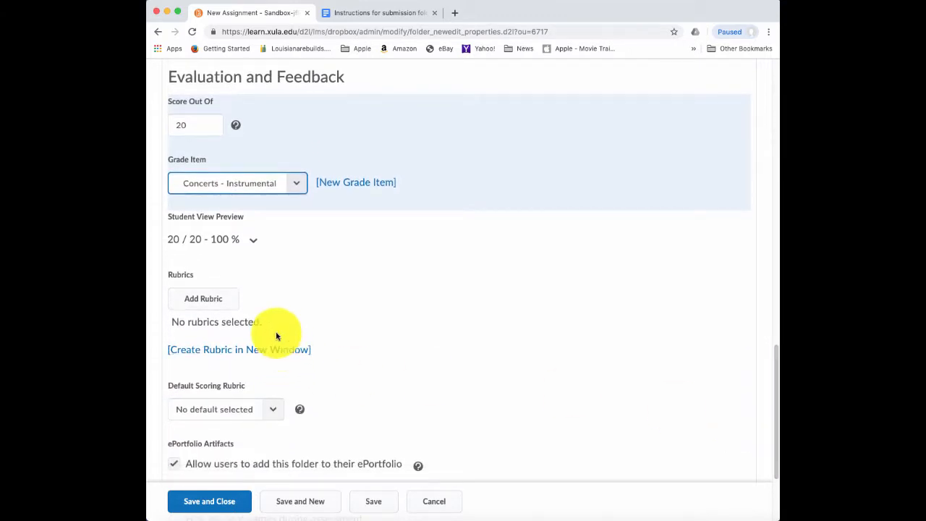
{"action": "left_click", "coordinate": [212, 304]}
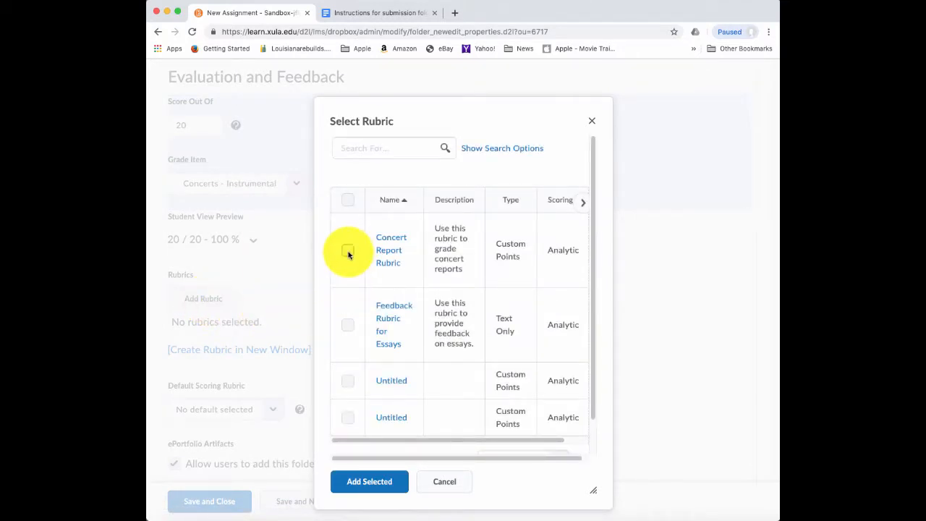
{"action": "left_click", "coordinate": [348, 250]}
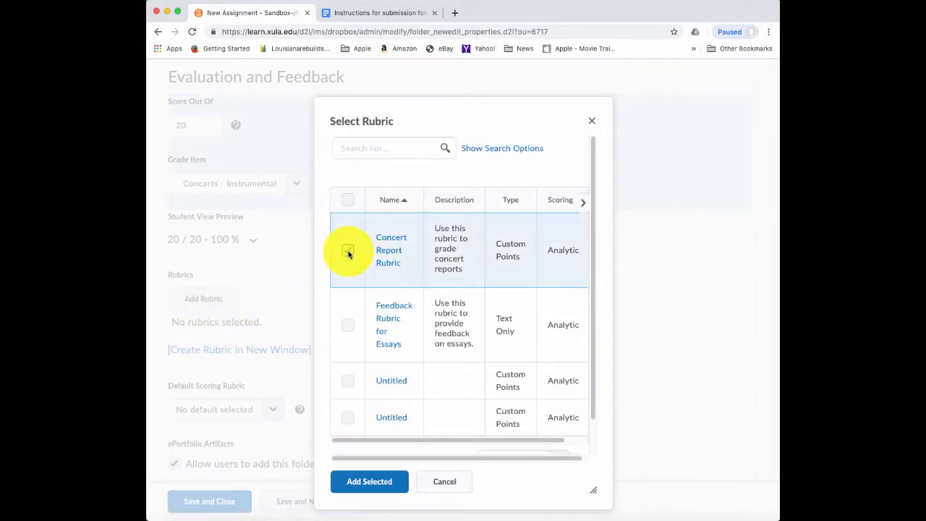
{"action": "left_click", "coordinate": [370, 482]}
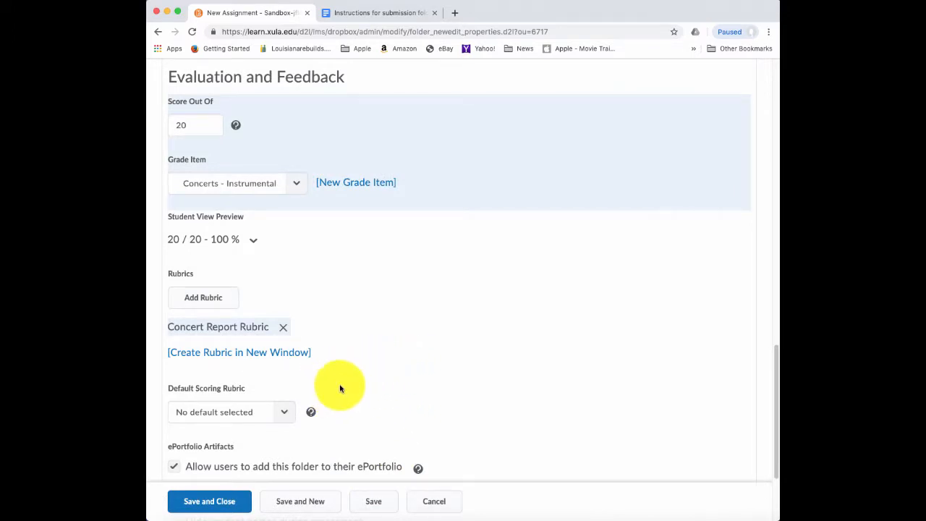
Step: Keep annotation tools available for assessment, save the assignment and show its restrictions
{"action": "left_click_drag", "start_coordinate": [775, 365], "coordinate": [771, 417]}
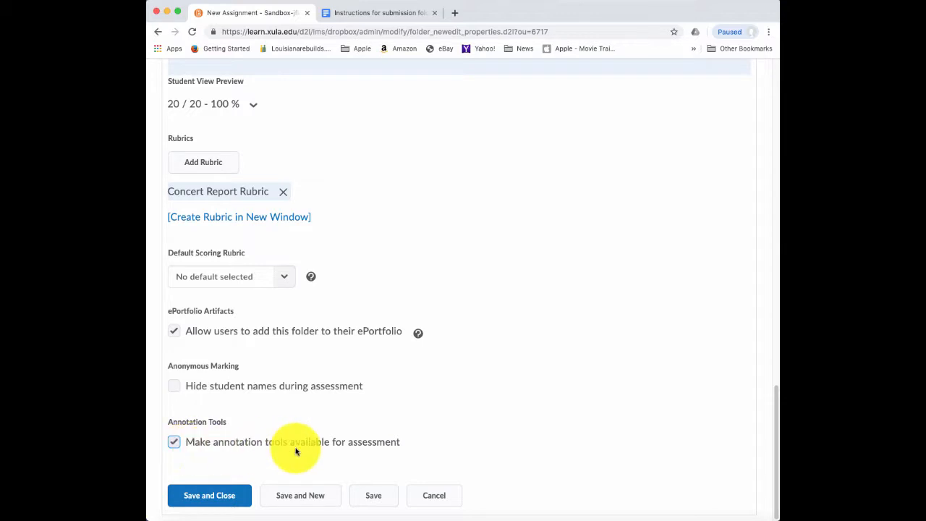
{"action": "left_click", "coordinate": [382, 499]}
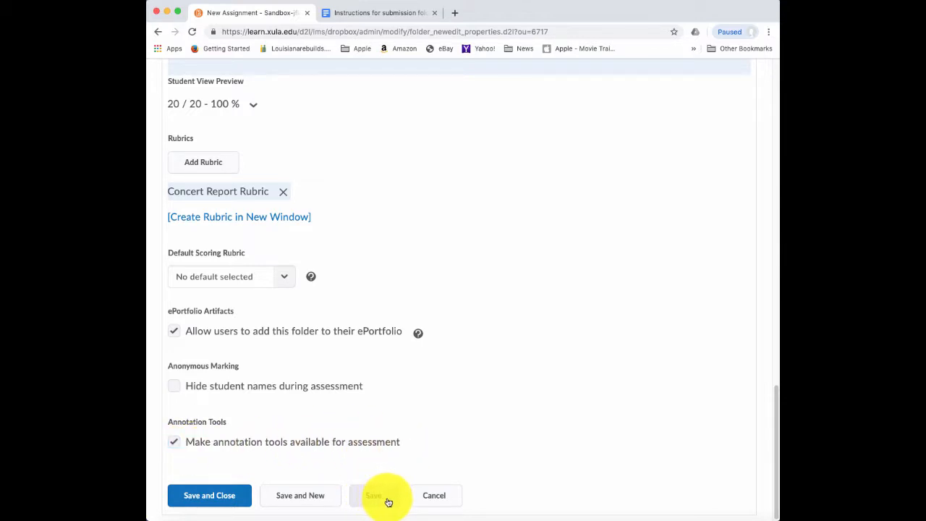
{"action": "left_click", "coordinate": [388, 501]}
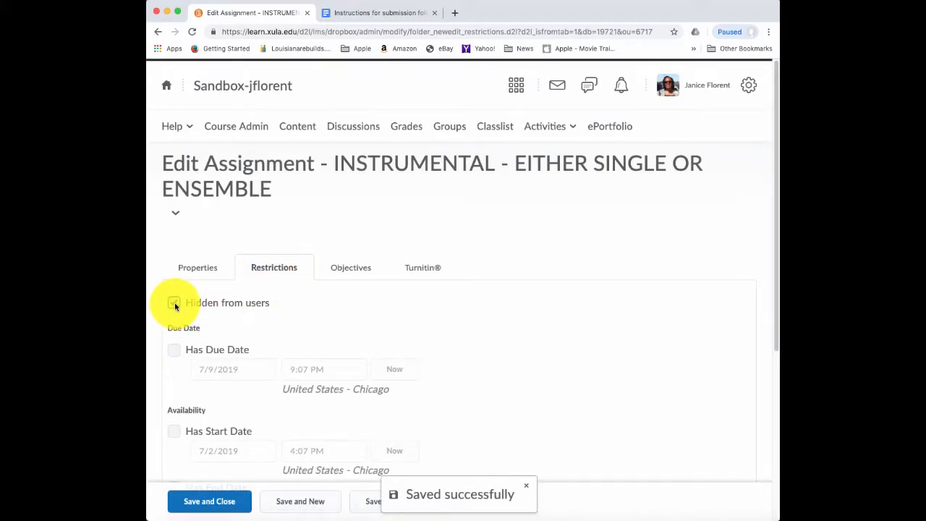
Step: Make the assignment visible to users and give it a due date of 4/29/2019
{"action": "left_click", "coordinate": [174, 303]}
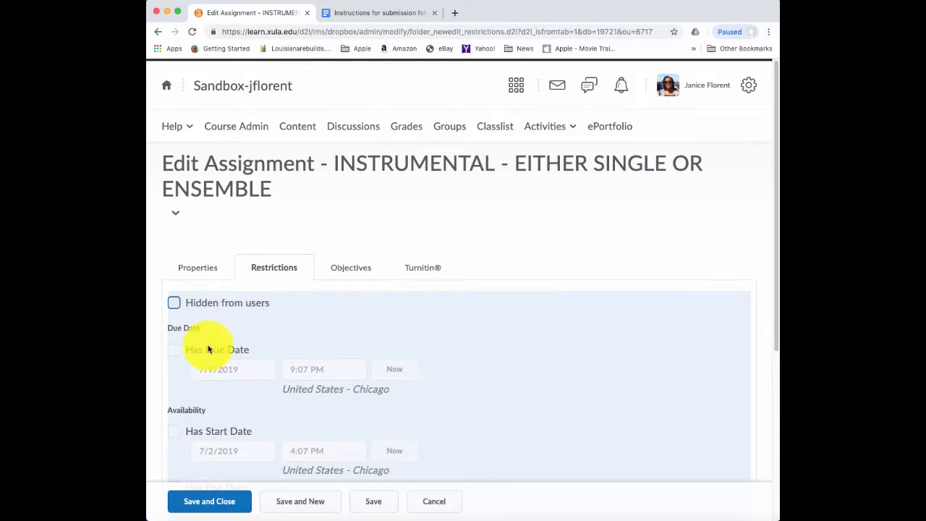
{"action": "left_click", "coordinate": [174, 352]}
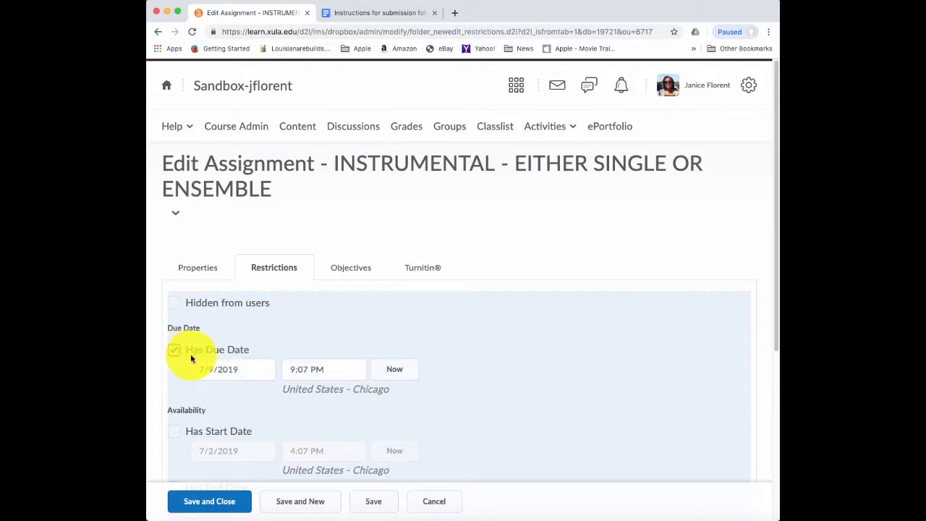
{"action": "left_click", "coordinate": [222, 369]}
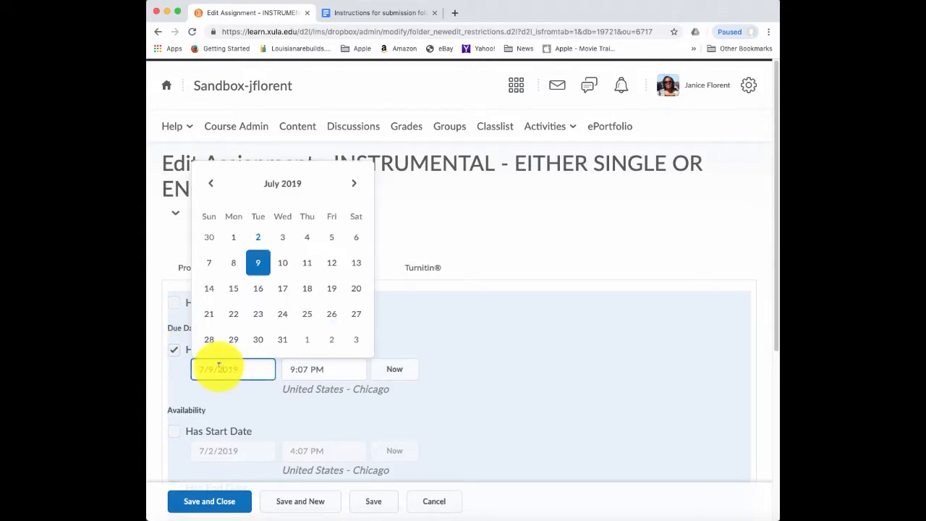
{"action": "left_click", "coordinate": [211, 189]}
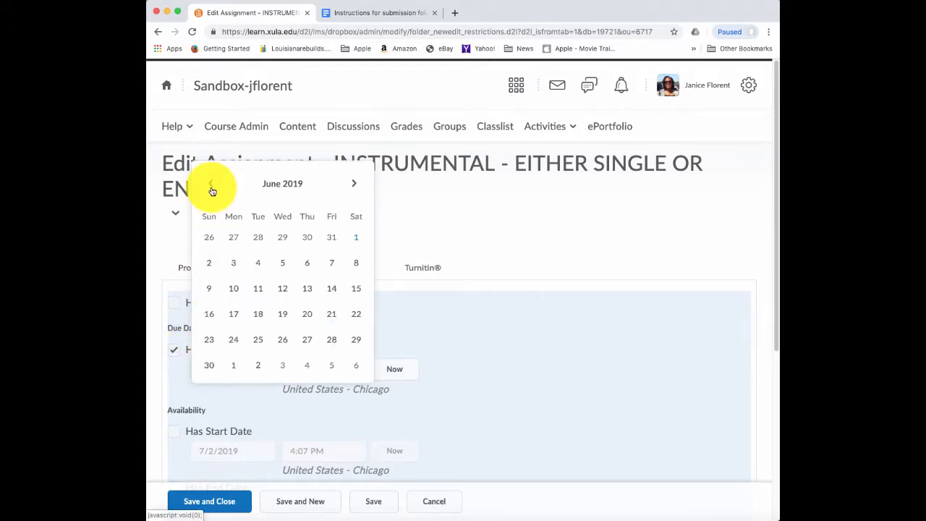
{"action": "left_click", "coordinate": [212, 191]}
{"action": "left_click", "coordinate": [212, 190]}
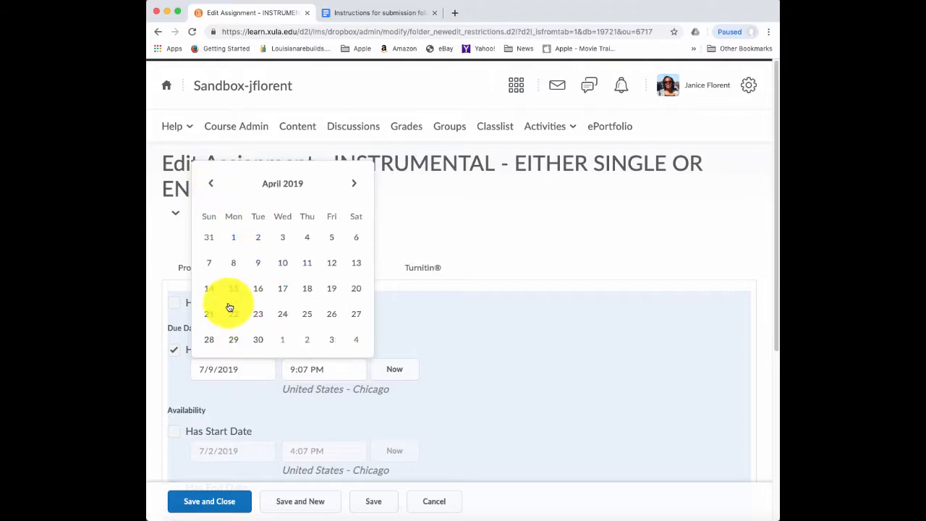
{"action": "left_click", "coordinate": [234, 340]}
Step: Set the assignment's due time to 1:00 PM
{"action": "left_click", "coordinate": [309, 369]}
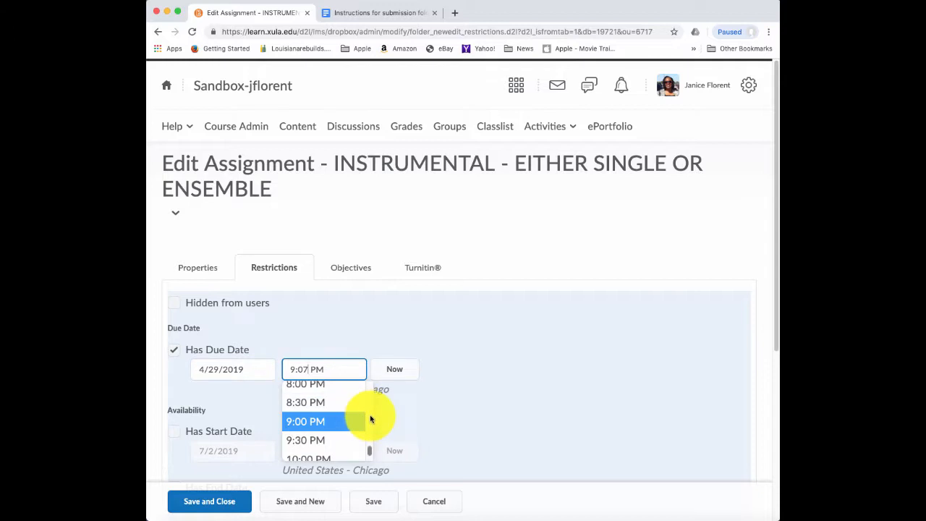
{"action": "scroll", "coordinate": [372, 419], "scroll_direction": "up", "scroll_amount": 5}
{"action": "scroll", "coordinate": [370, 418], "scroll_direction": "up", "scroll_amount": 5}
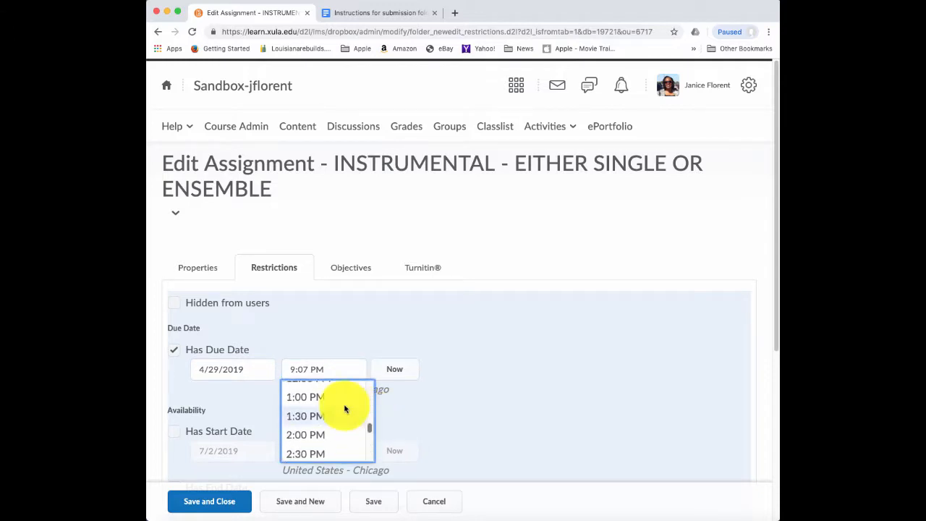
{"action": "left_click", "coordinate": [306, 399]}
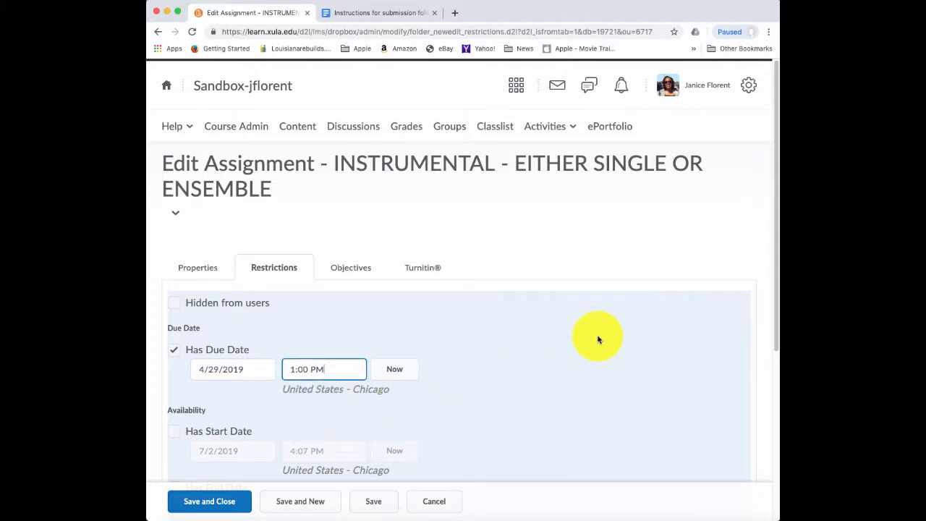
Step: Save the instrumental assignment and begin a new blank assignment
{"action": "left_click_drag", "start_coordinate": [775, 283], "coordinate": [748, 273]}
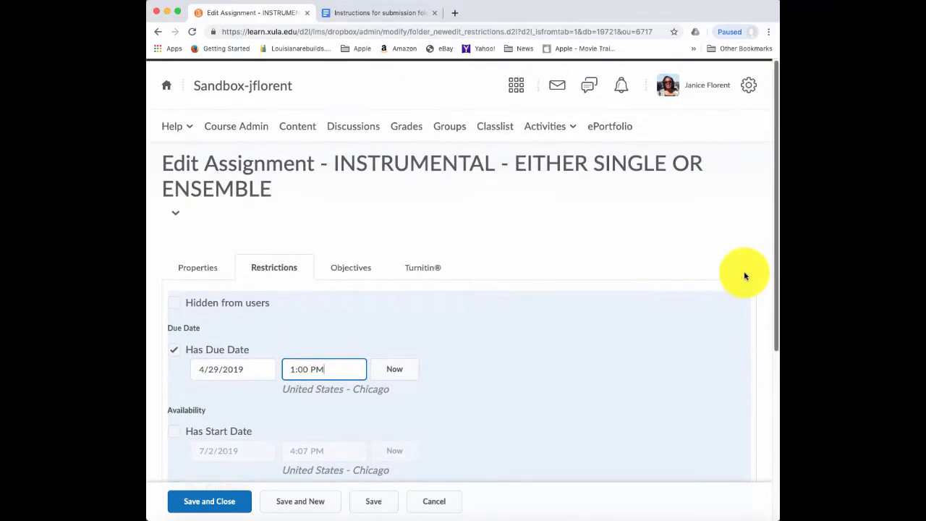
{"action": "left_click", "coordinate": [309, 505]}
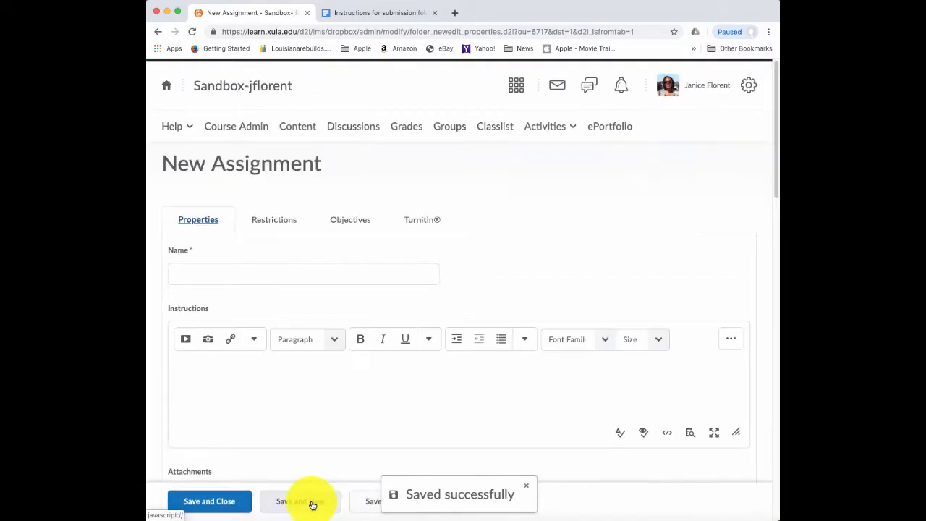
{"action": "left_click", "coordinate": [192, 268]}
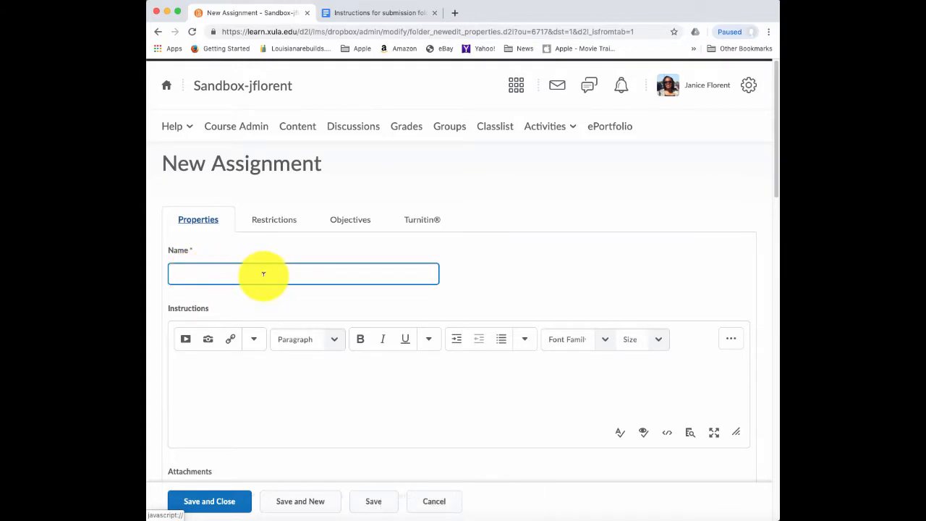
{"action": "left_click", "coordinate": [253, 354]}
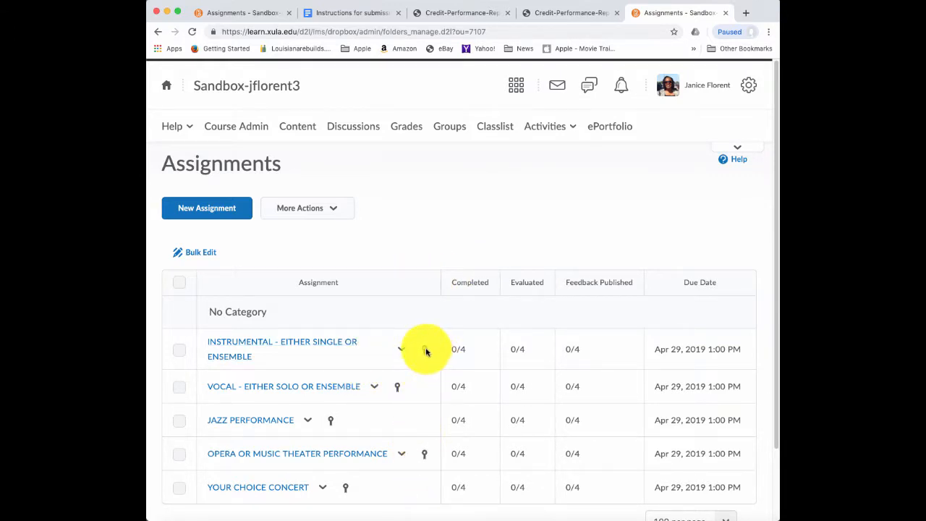
Step: In the Sandbox-jflorent3 course content, add the existing assignment INSTRUMENTAL - EITHER SINGLE OR ENSEMBLE to the Concert Reports module
{"action": "mouse_move", "coordinate": [425, 354]}
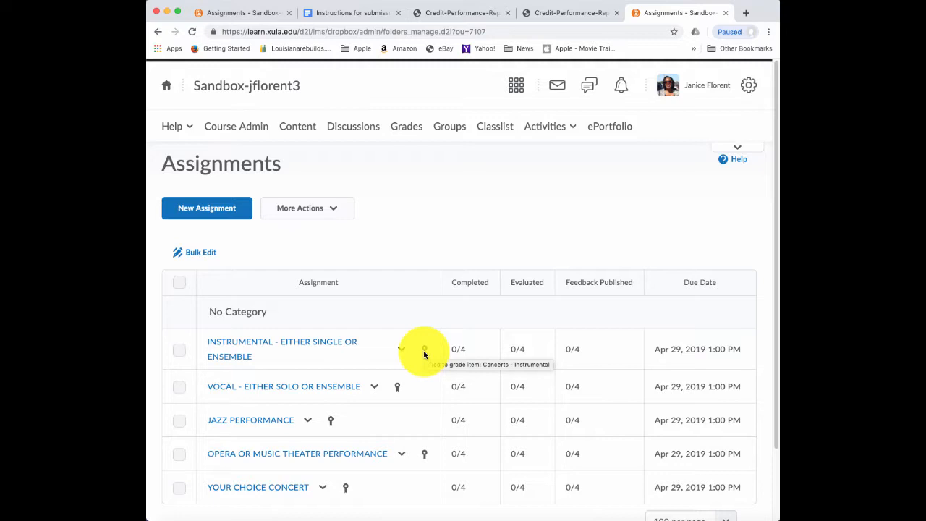
{"action": "mouse_move", "coordinate": [397, 392]}
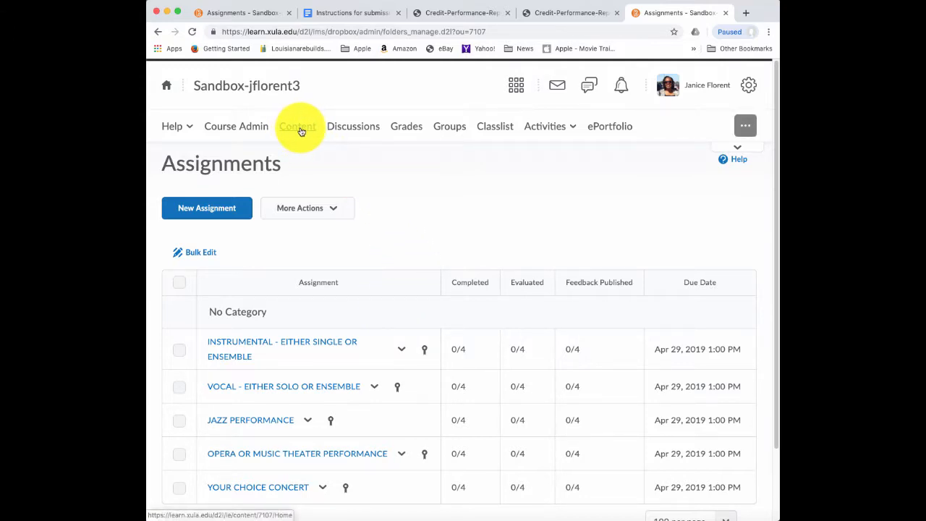
{"action": "left_click", "coordinate": [301, 130]}
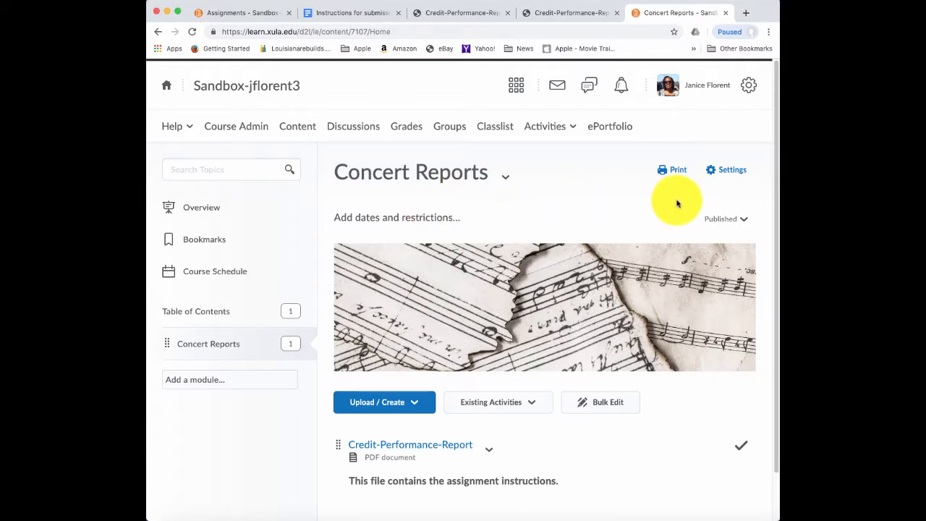
{"action": "left_click_drag", "start_coordinate": [774, 179], "coordinate": [777, 235]}
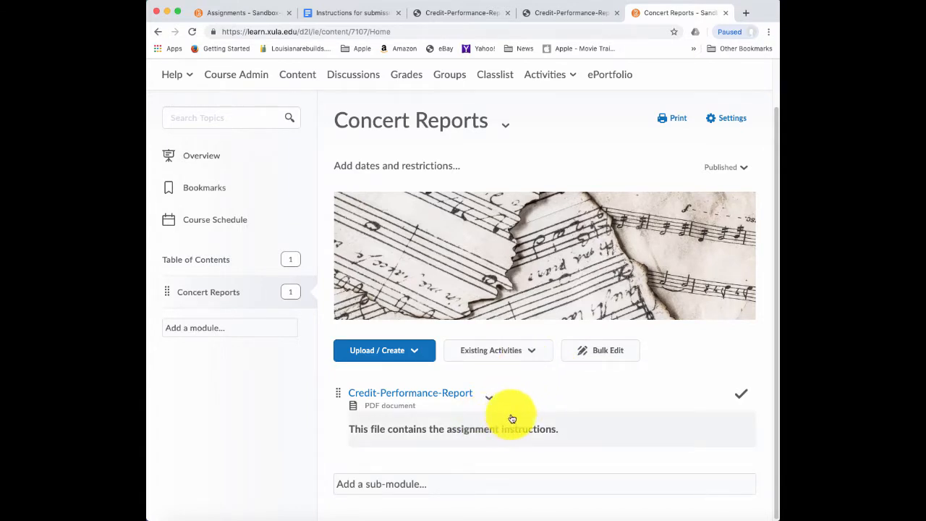
{"action": "left_click", "coordinate": [529, 353]}
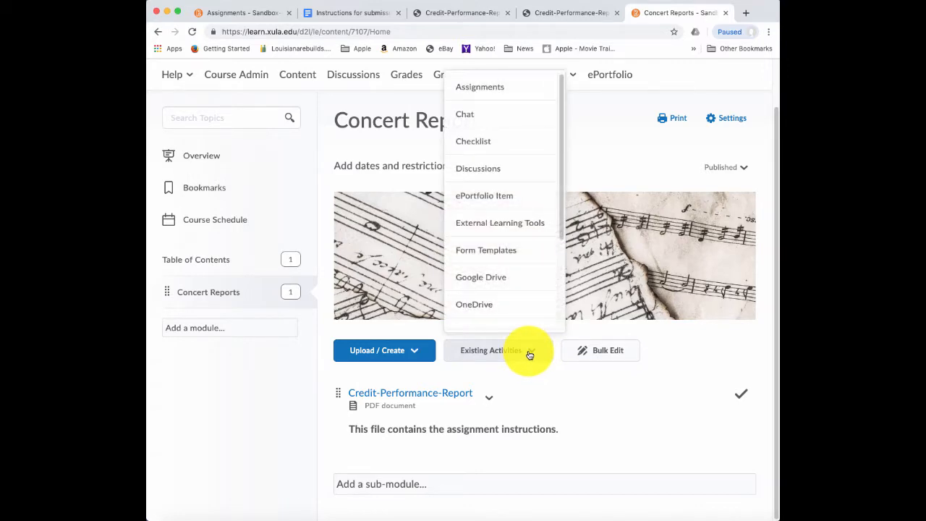
{"action": "left_click", "coordinate": [492, 87]}
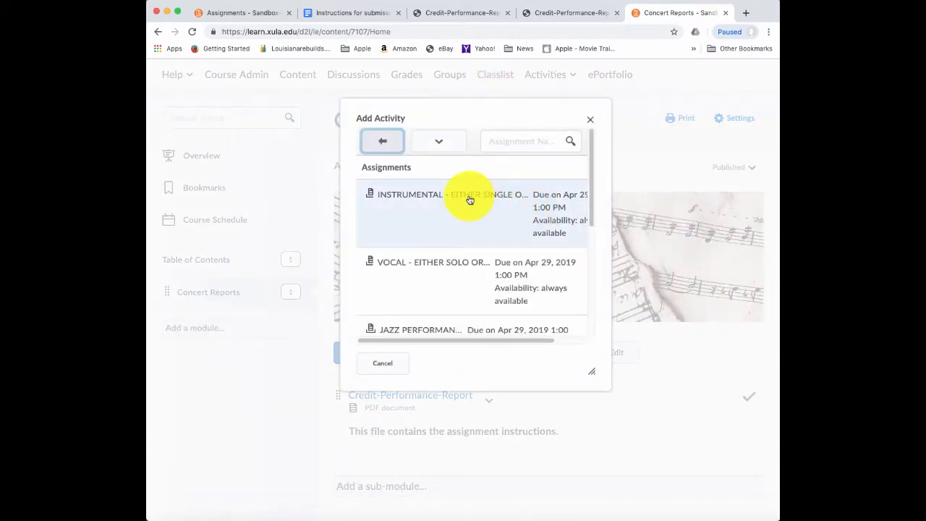
{"action": "left_click", "coordinate": [449, 207]}
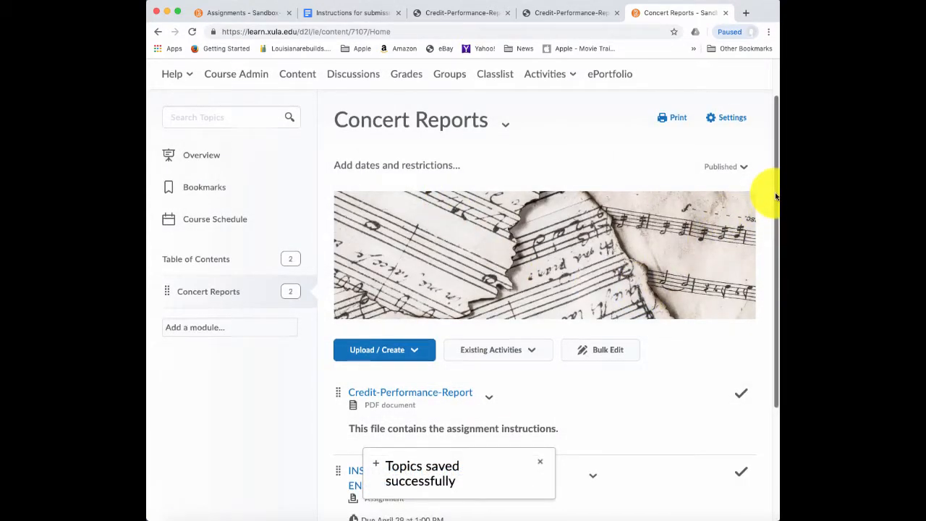
Step: Add the existing vocal assignment to the Concert Reports module, following the INSTRUMENTAL - EITHER SINGLE OR ENSEMBLE topic
{"action": "scroll", "coordinate": [764, 217], "scroll_direction": "down", "scroll_amount": 3}
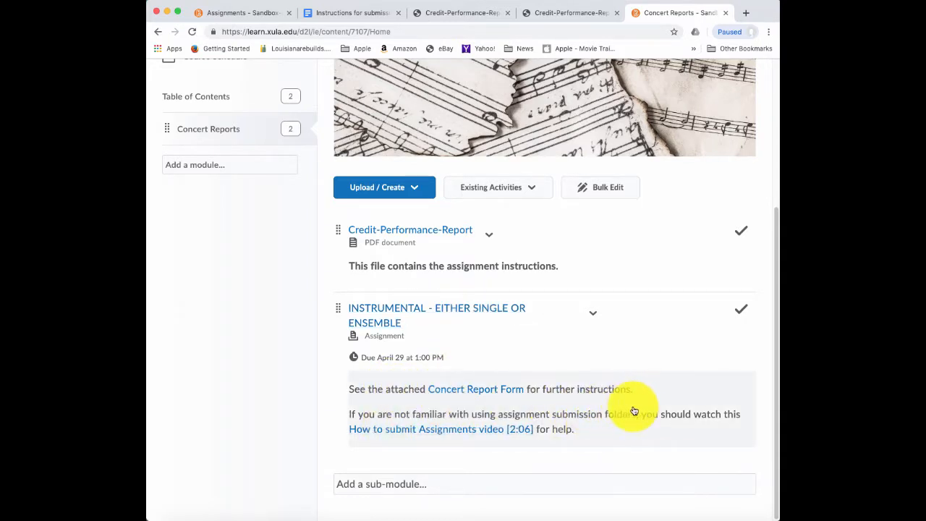
{"action": "left_click", "coordinate": [528, 189]}
{"action": "left_click", "coordinate": [489, 223]}
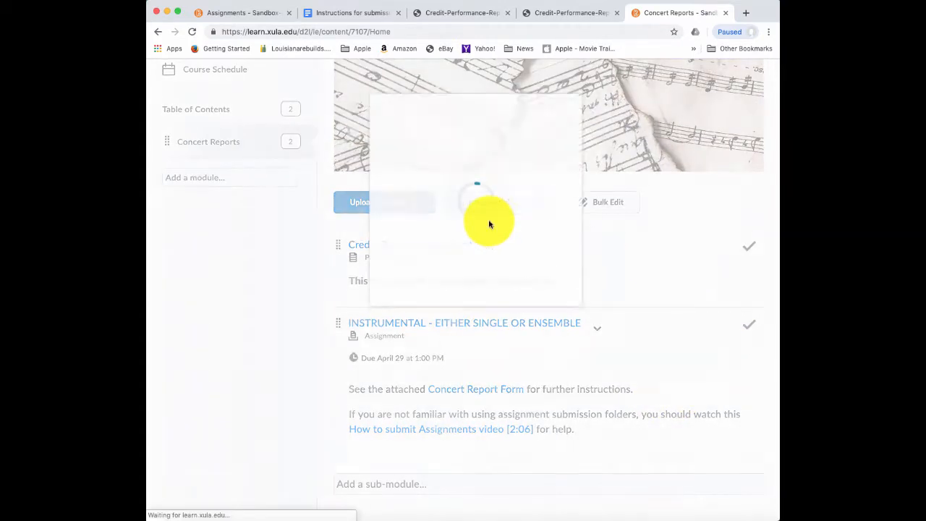
{"action": "left_click", "coordinate": [459, 279]}
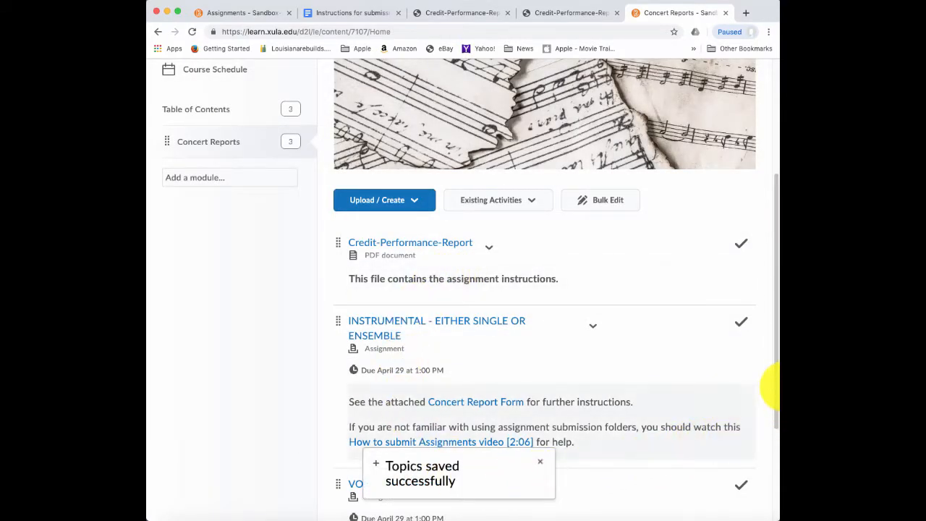
{"action": "left_click_drag", "start_coordinate": [775, 392], "coordinate": [774, 489]}
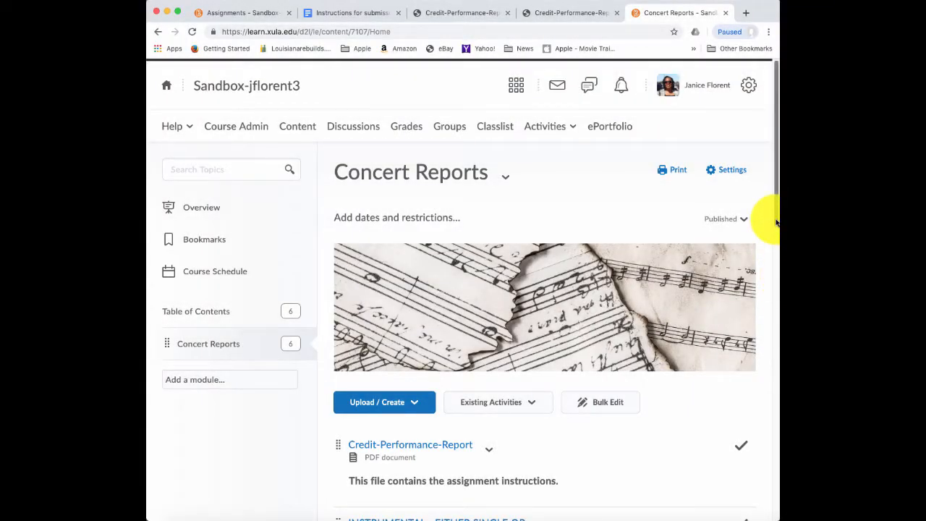
{"action": "left_click_drag", "start_coordinate": [776, 222], "coordinate": [773, 260]}
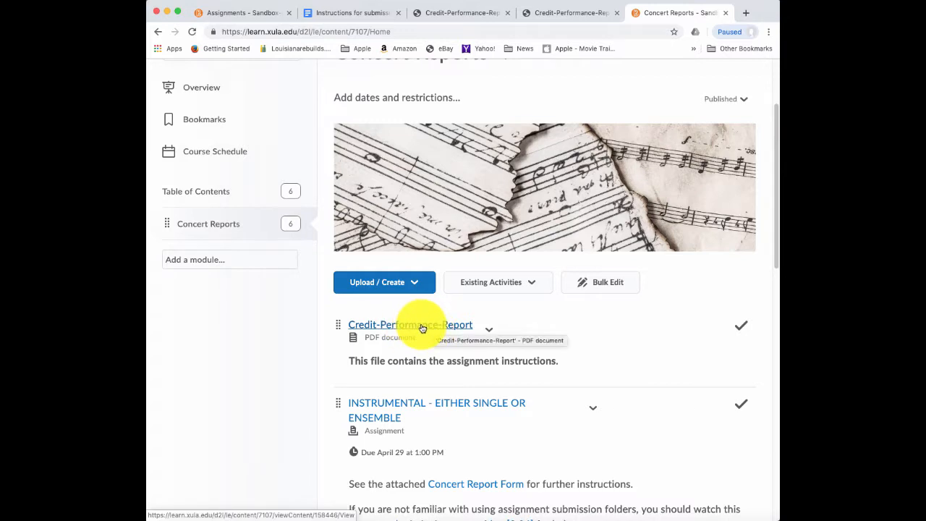
{"action": "left_click", "coordinate": [491, 334]}
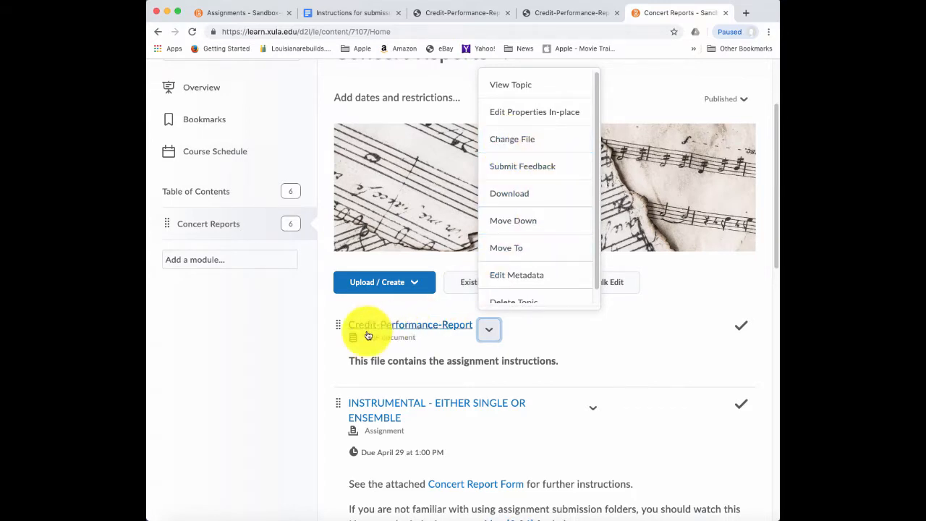
{"action": "left_click", "coordinate": [293, 341]}
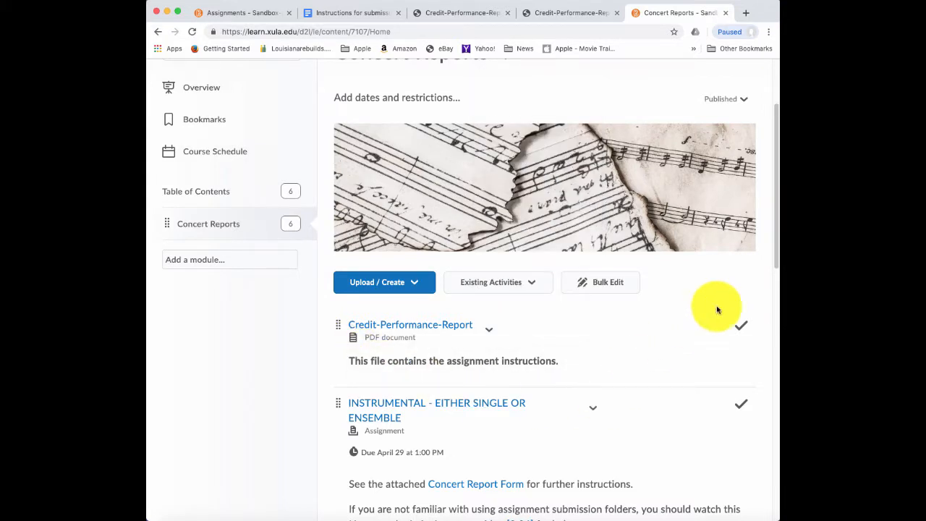
{"action": "left_click_drag", "start_coordinate": [776, 244], "coordinate": [775, 216]}
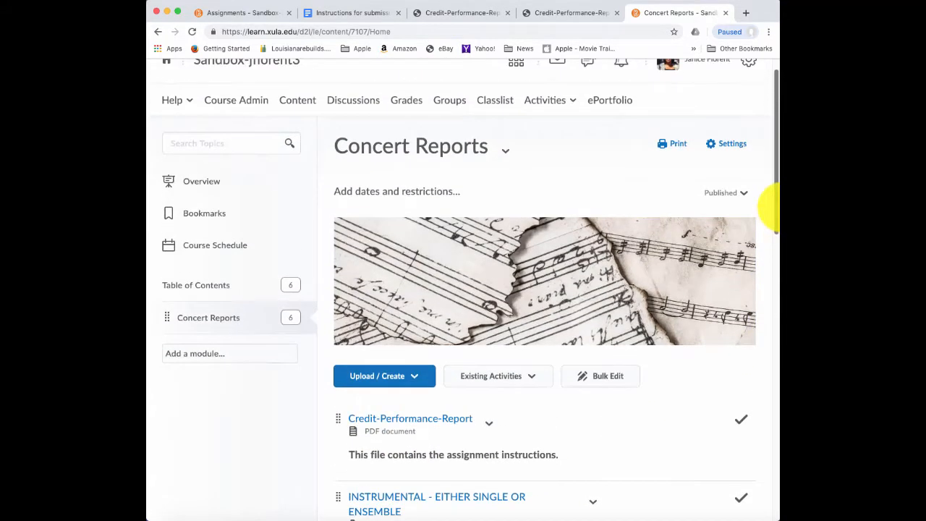